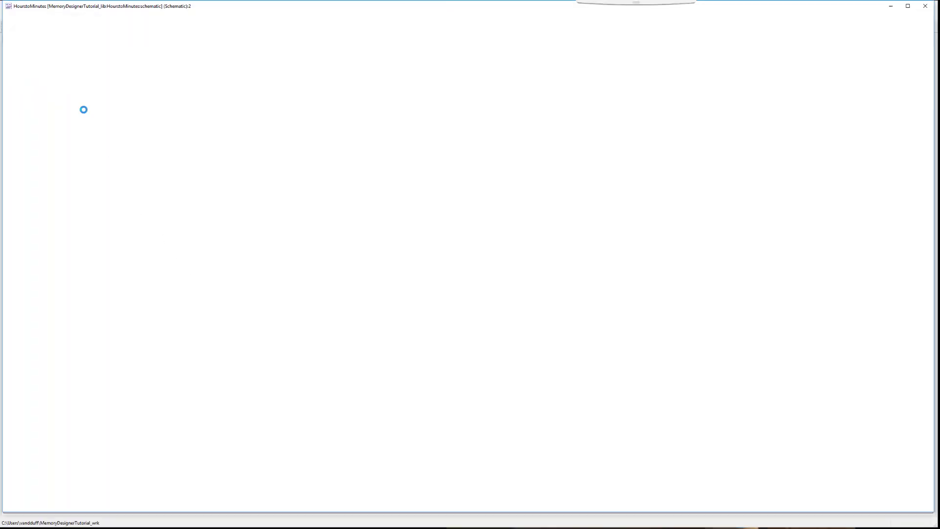
Step: Switch the Parts palette to the Simulation-Memory Designer library
{"action": "left_click", "coordinate": [100, 85]}
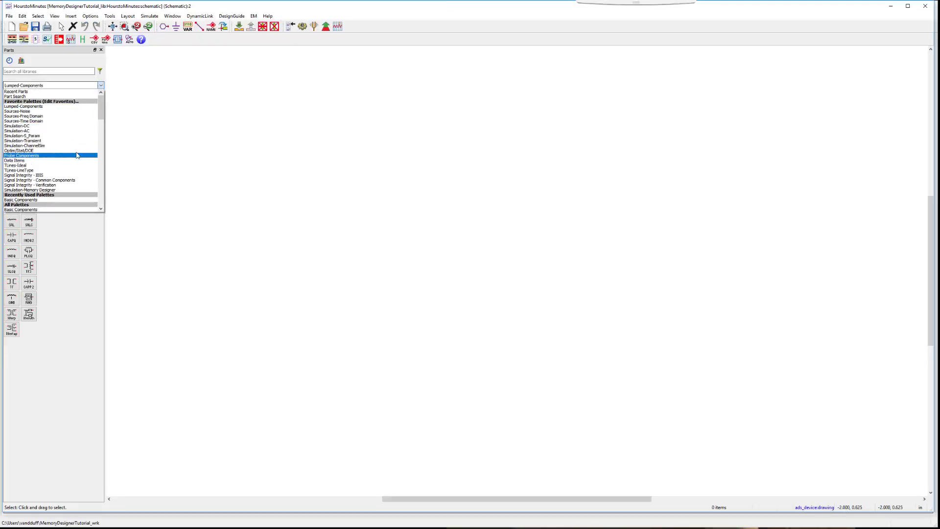
{"action": "left_click", "coordinate": [63, 190]}
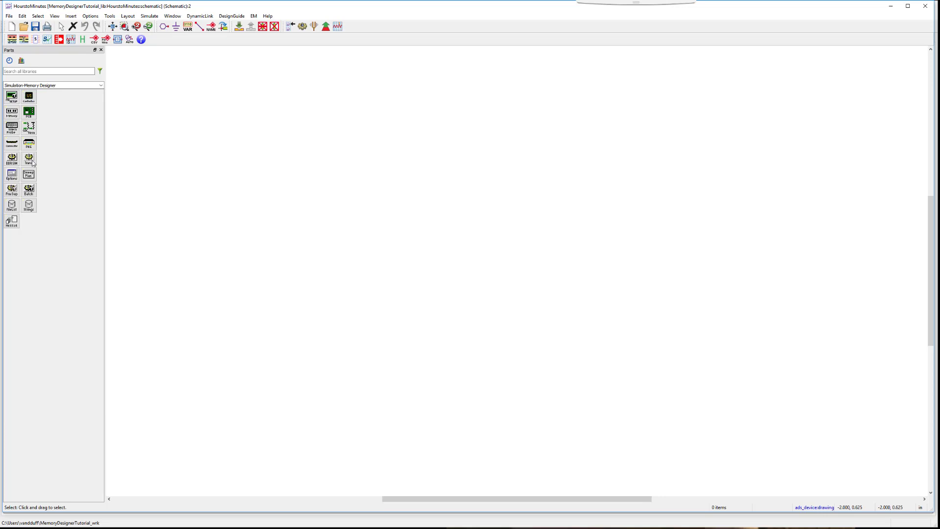
Step: Place a Memory Designer Setup component (DDR4, speedGrade 1600) on the schematic
{"action": "left_click", "coordinate": [12, 97]}
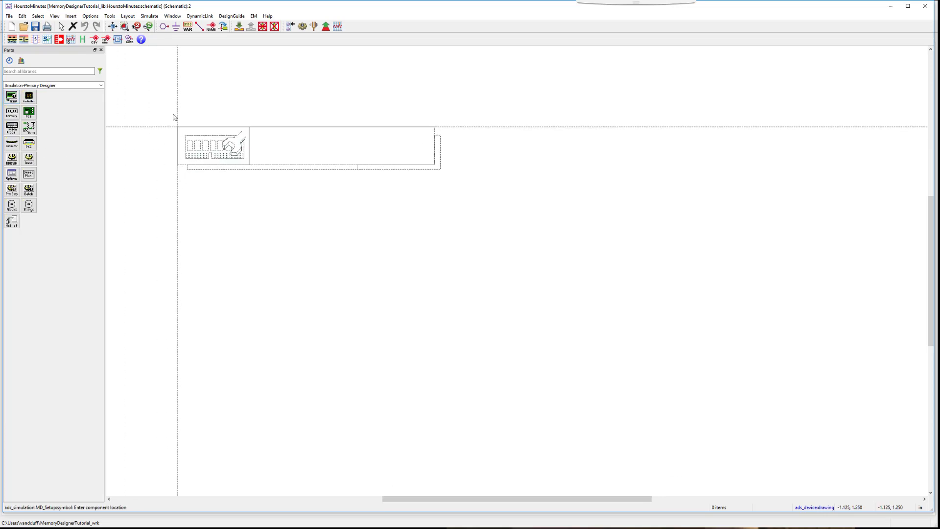
{"action": "left_click", "coordinate": [153, 93]}
{"action": "key", "text": "Escape"}
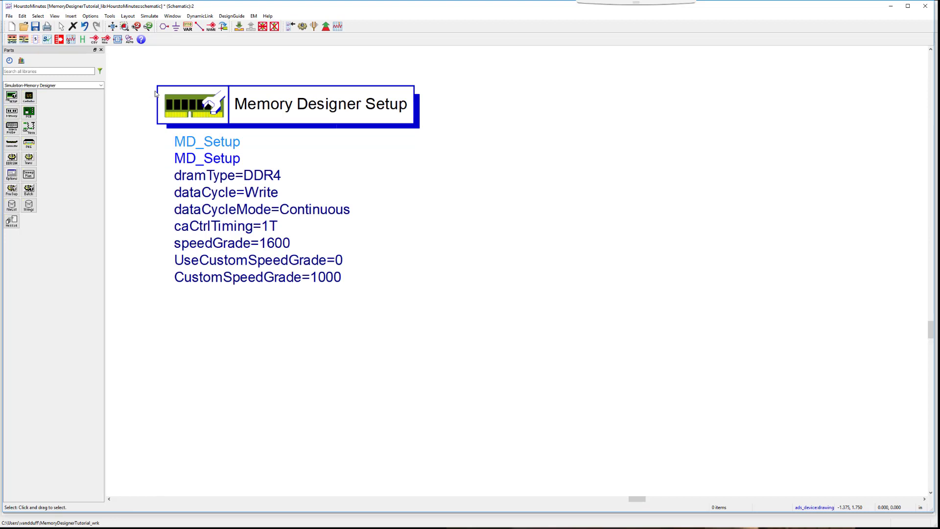
Step: Place a DDR Sim controller to the right of the setup component
{"action": "left_click", "coordinate": [11, 158]}
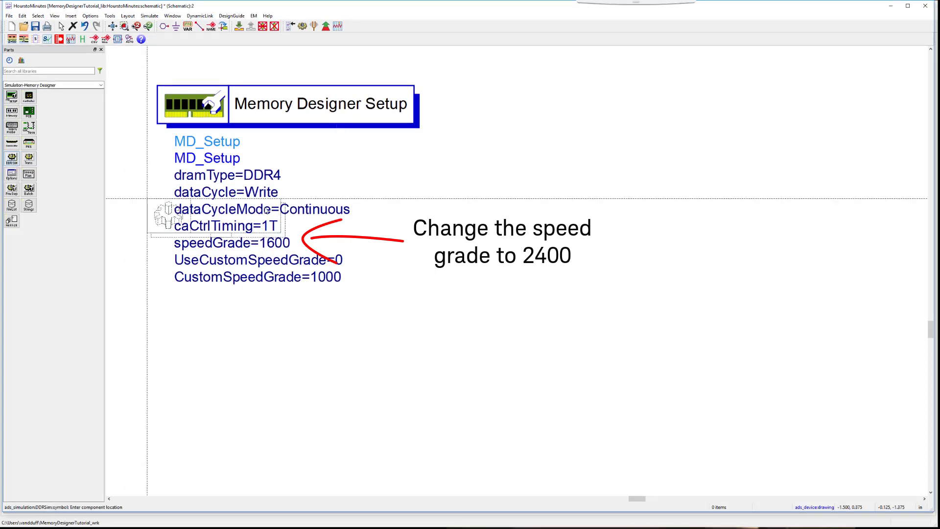
{"action": "left_click", "coordinate": [481, 93]}
{"action": "scroll", "coordinate": [433, 163], "scroll_direction": "down", "scroll_amount": 2}
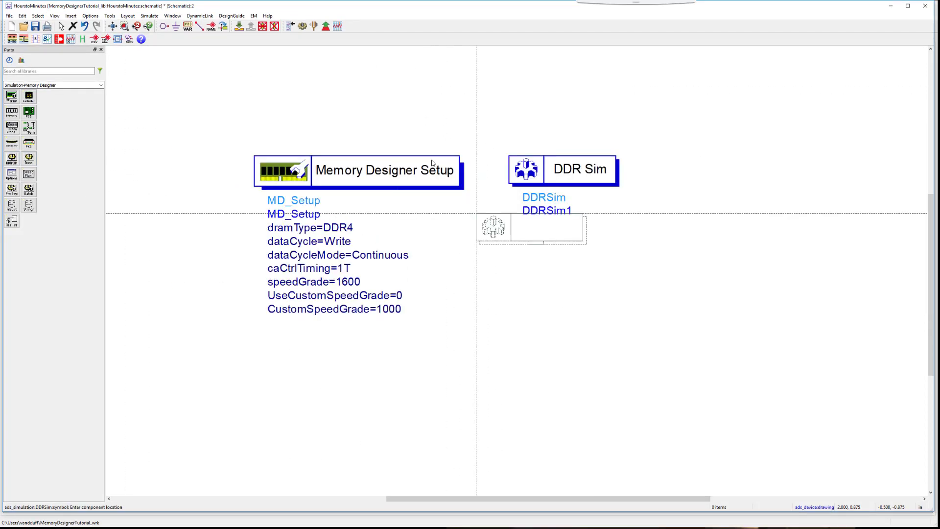
{"action": "key", "text": "Escape"}
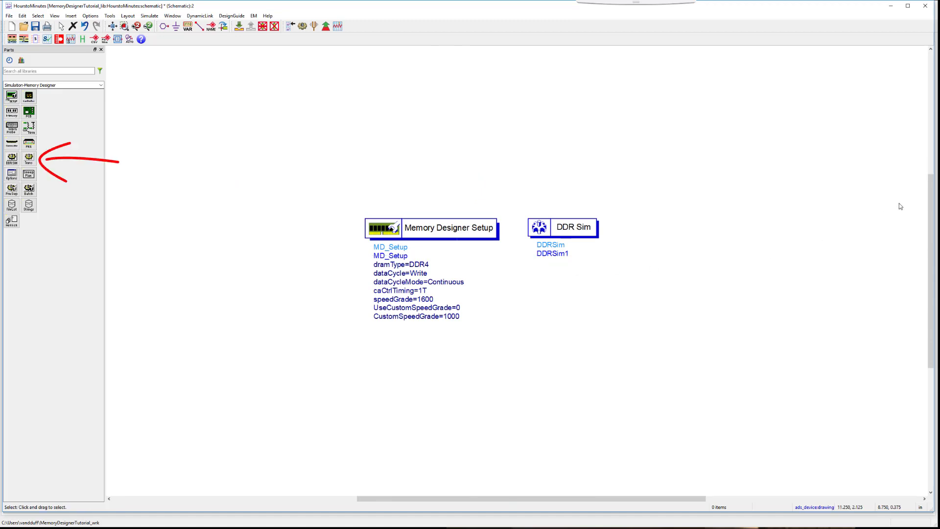
{"action": "left_click_drag", "start_coordinate": [929, 181], "coordinate": [928, 185]}
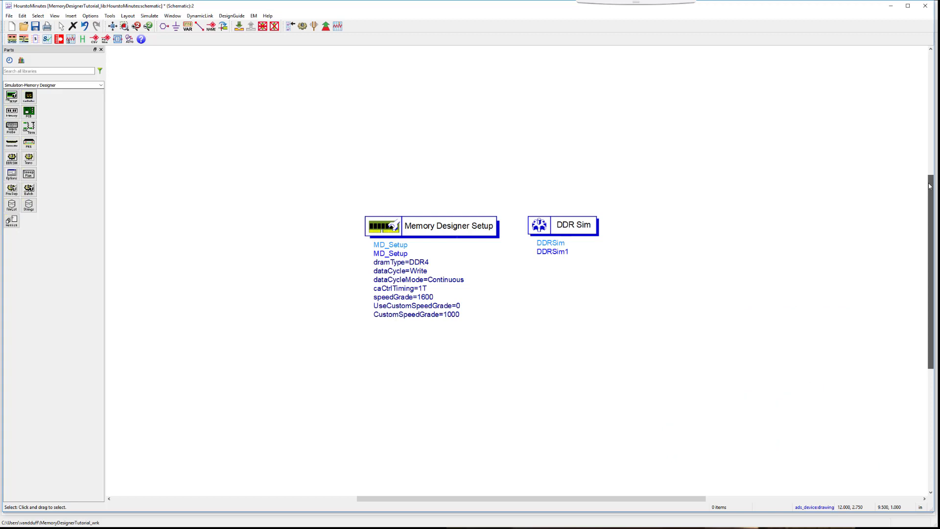
{"action": "left_click_drag", "start_coordinate": [929, 186], "coordinate": [930, 248]}
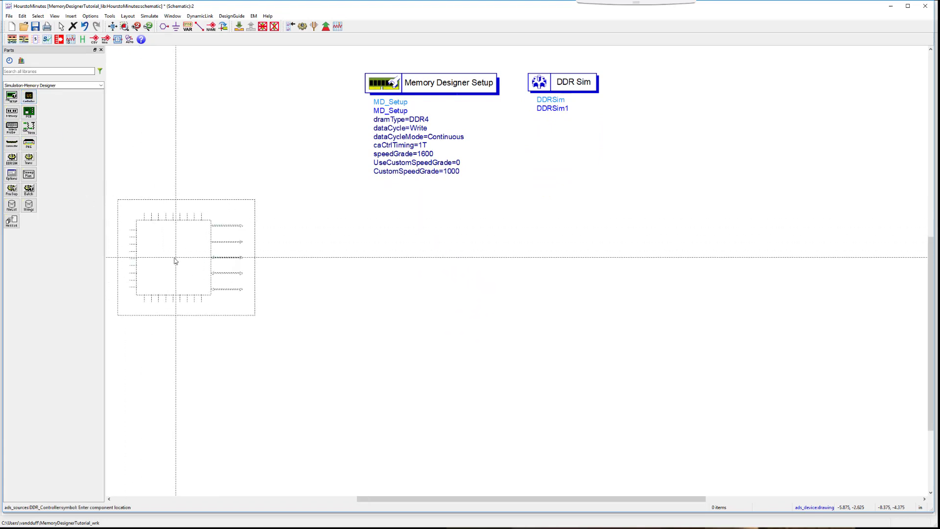
Step: Place the DDR controller at left and two DDR_PCB boards to its right
{"action": "left_click", "coordinate": [175, 259]}
{"action": "left_click", "coordinate": [29, 113]}
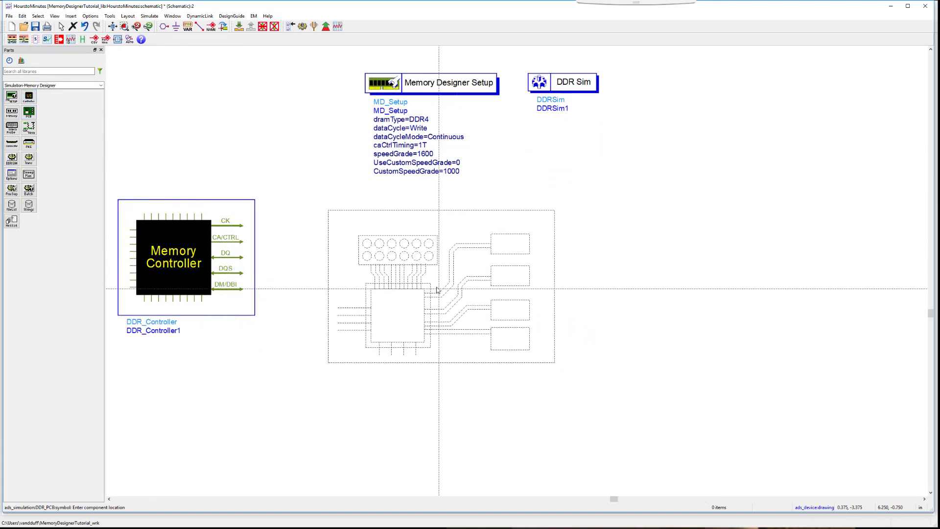
{"action": "left_click", "coordinate": [467, 291]}
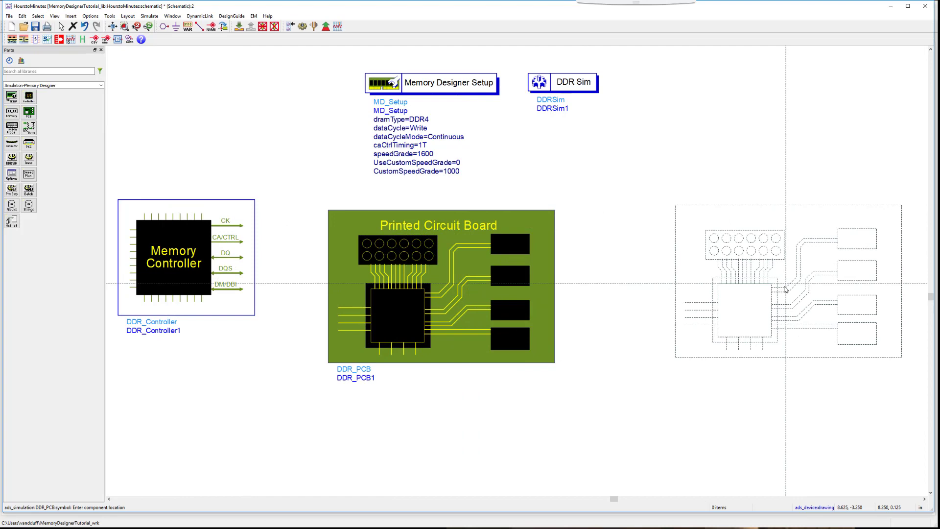
{"action": "left_click", "coordinate": [815, 284]}
{"action": "scroll", "coordinate": [725, 277], "scroll_direction": "down", "scroll_amount": 1}
{"action": "scroll", "coordinate": [379, 269], "scroll_direction": "down", "scroll_amount": 1}
Step: Add a vertically rotated DIMM connector between the PCBs and DDR_Memory at the far right
{"action": "left_click", "coordinate": [12, 142]}
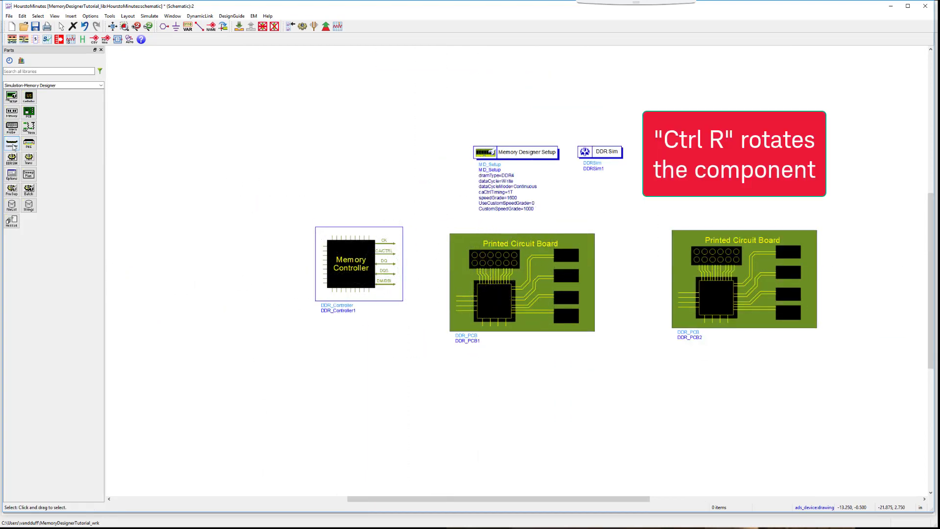
{"action": "key", "text": "ctrl+r"}
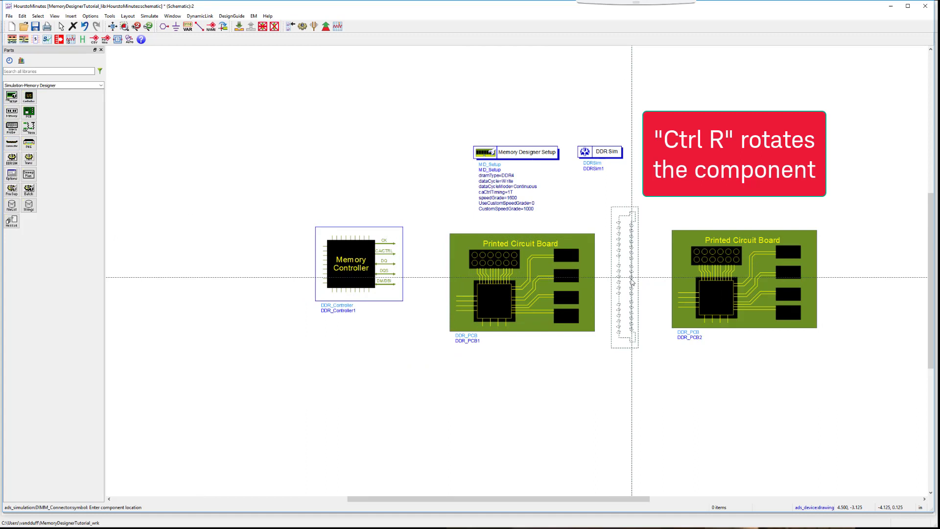
{"action": "left_click", "coordinate": [631, 283]}
{"action": "scroll", "coordinate": [509, 264], "scroll_direction": "down", "scroll_amount": 1}
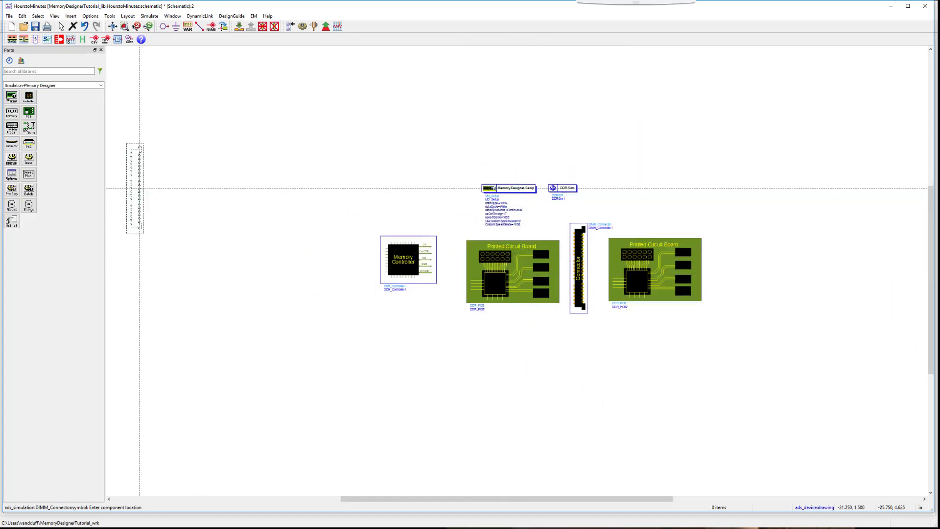
{"action": "left_click", "coordinate": [11, 112]}
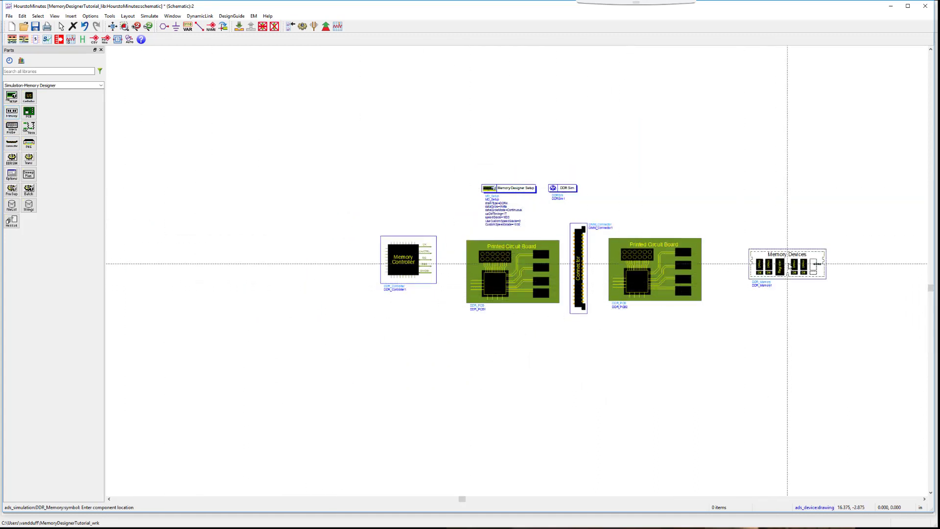
{"action": "left_click", "coordinate": [789, 264]}
{"action": "key", "text": "Escape"}
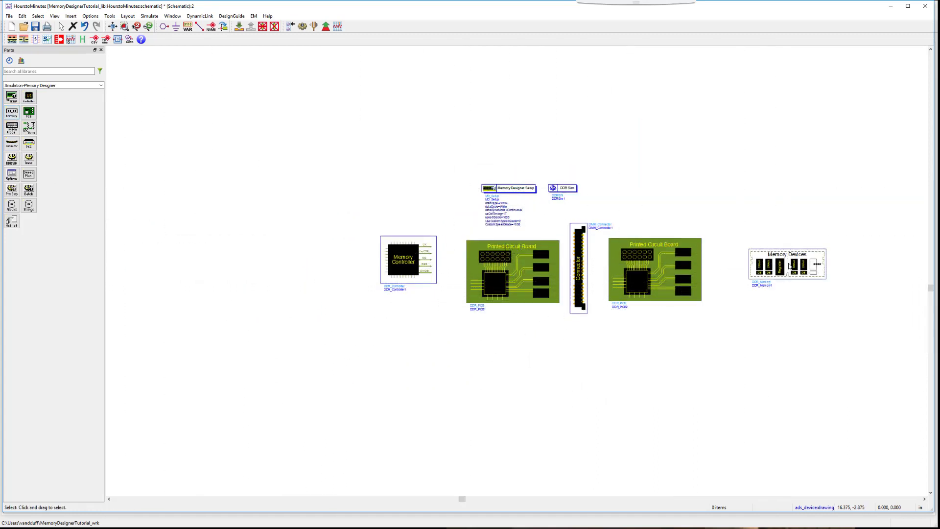
Step: Rename the left PCB to Mobo and load Mobo_DDR4_Mobo_DIMM2_DQ.sio as its data file
{"action": "double_click", "coordinate": [520, 300]}
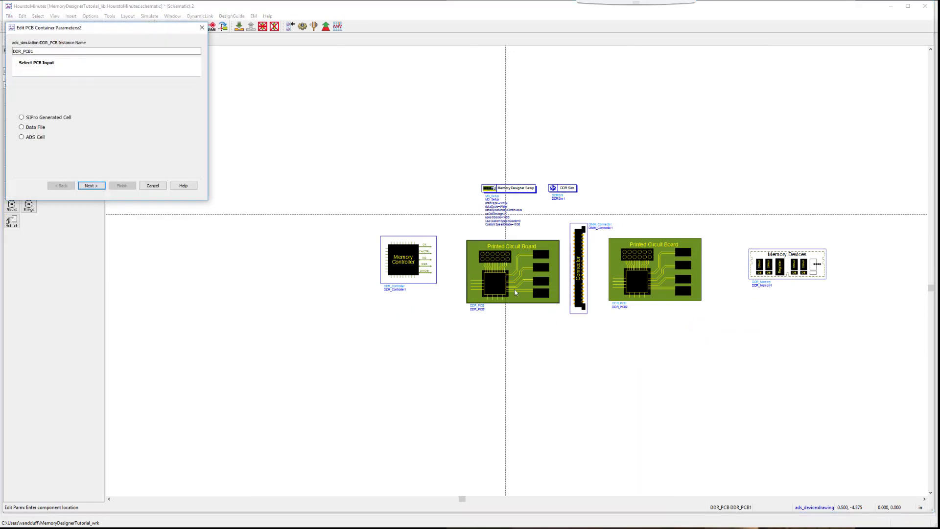
{"action": "double_click", "coordinate": [22, 51]}
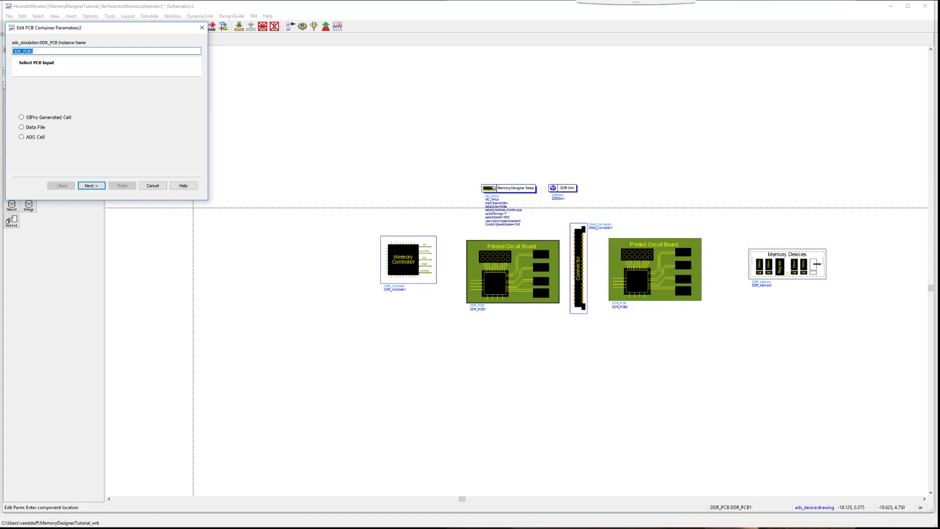
{"action": "type", "text": "Mobo"}
{"action": "left_click", "coordinate": [22, 127]}
{"action": "left_click", "coordinate": [87, 186]}
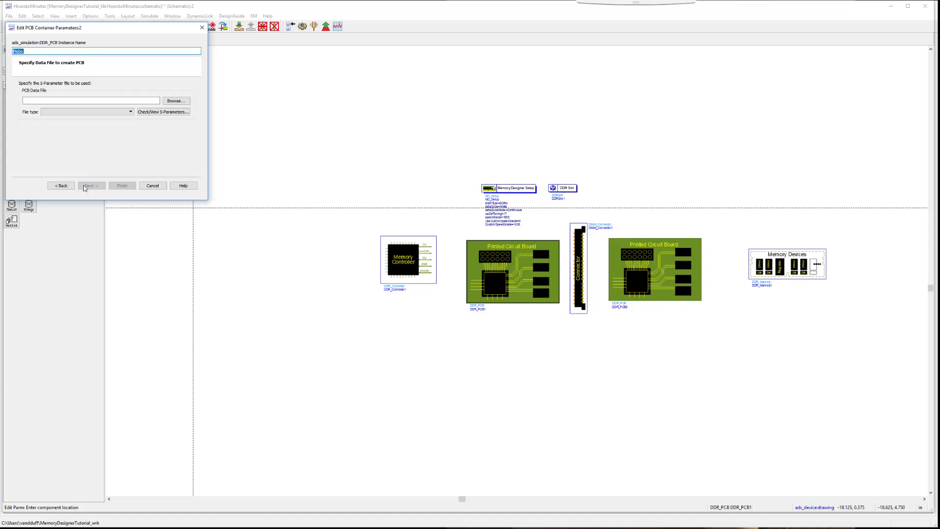
{"action": "left_click", "coordinate": [176, 100]}
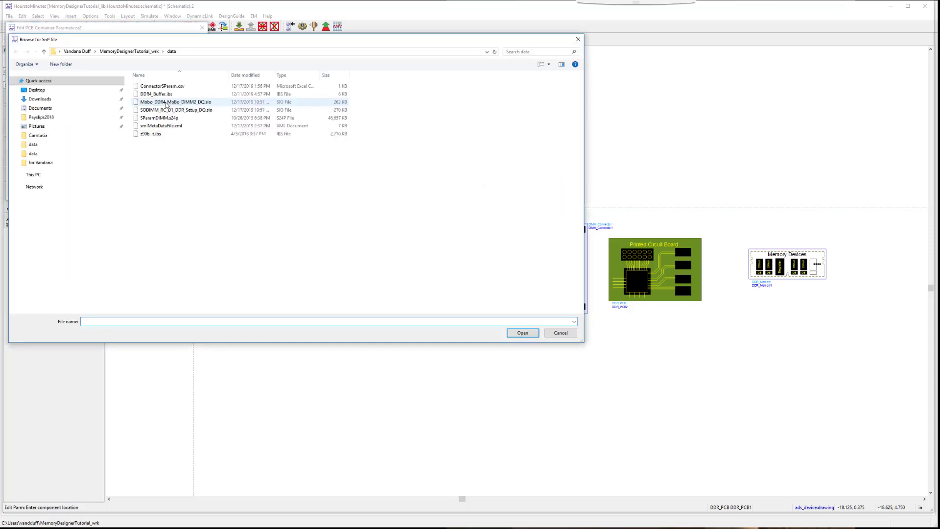
{"action": "left_click", "coordinate": [166, 103]}
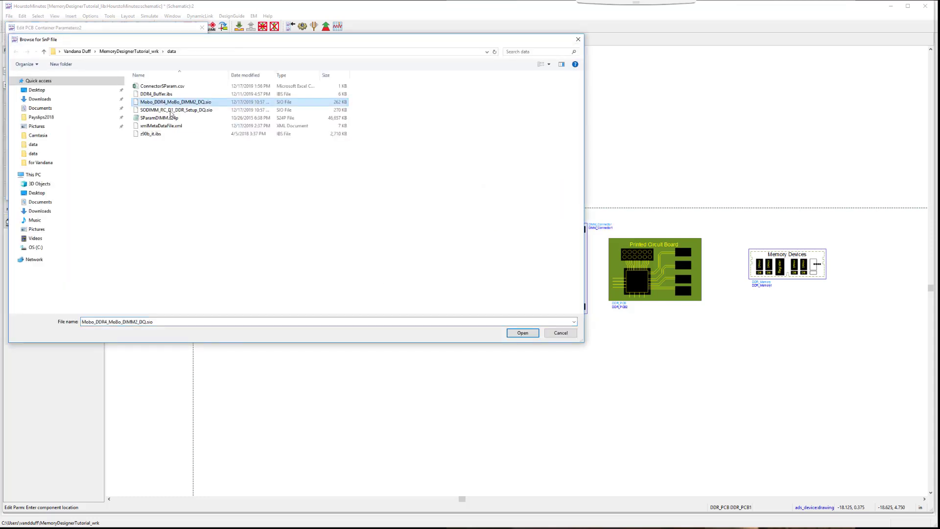
{"action": "left_click", "coordinate": [535, 333]}
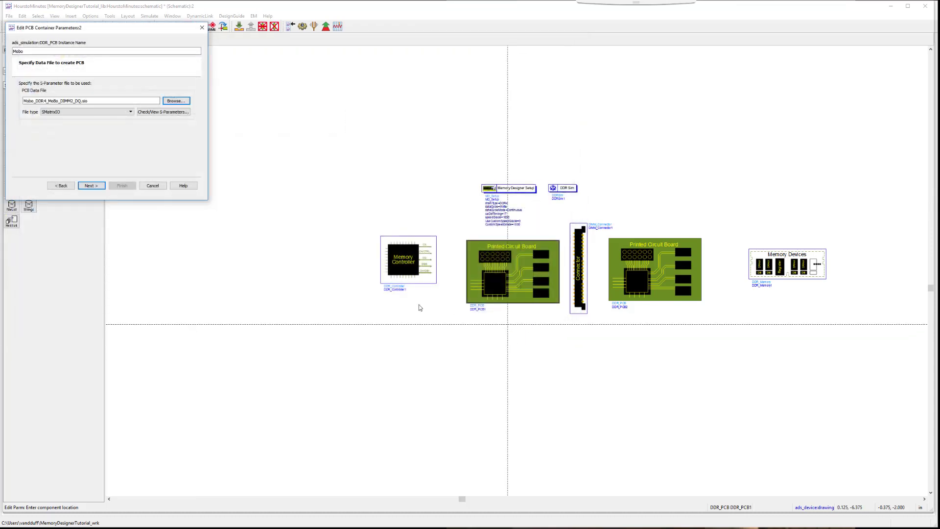
Step: Set Channel ID 0 for every port in the connectivity table and apply the settings
{"action": "left_click", "coordinate": [92, 186]}
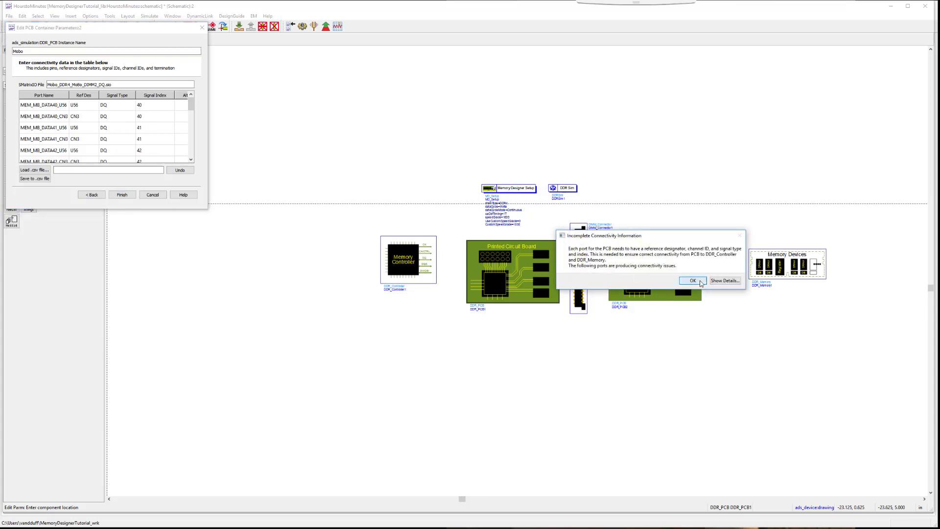
{"action": "left_click", "coordinate": [700, 283]}
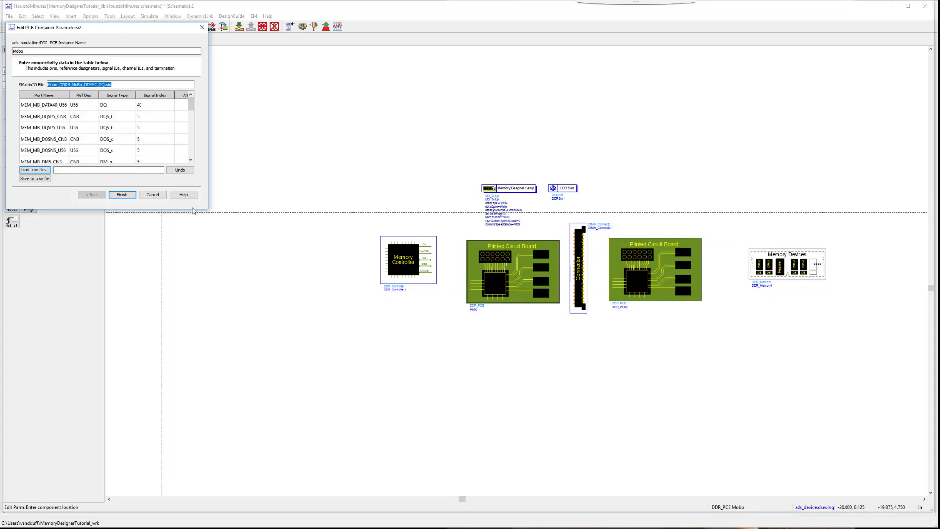
{"action": "left_click_drag", "start_coordinate": [207, 208], "coordinate": [435, 342]}
{"action": "left_click", "coordinate": [270, 110]}
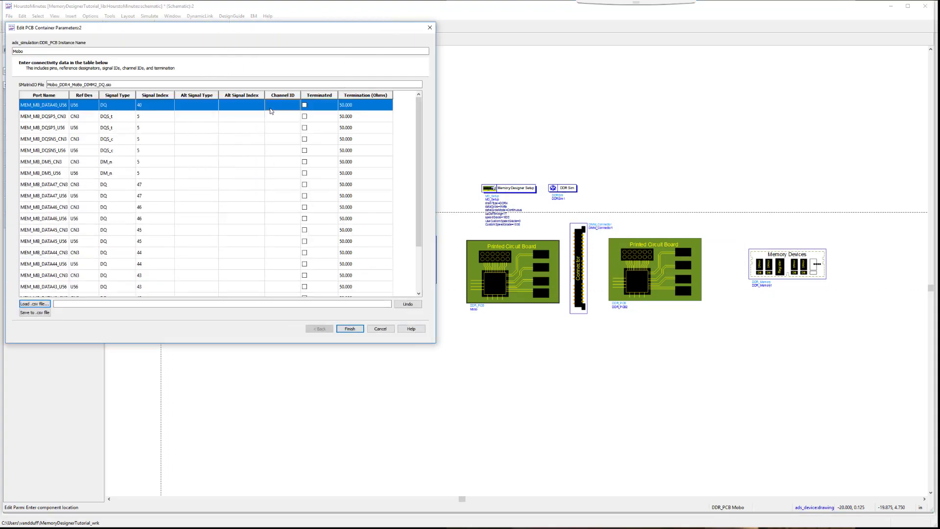
{"action": "left_click", "coordinate": [269, 108]}
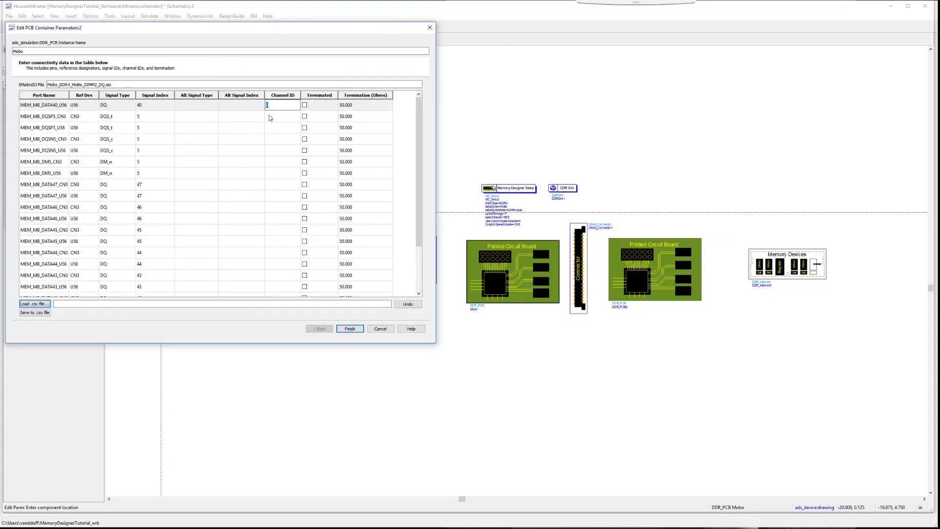
{"action": "left_click_drag", "start_coordinate": [269, 117], "coordinate": [281, 123]}
{"action": "key", "text": "ctrl+shift+End"}
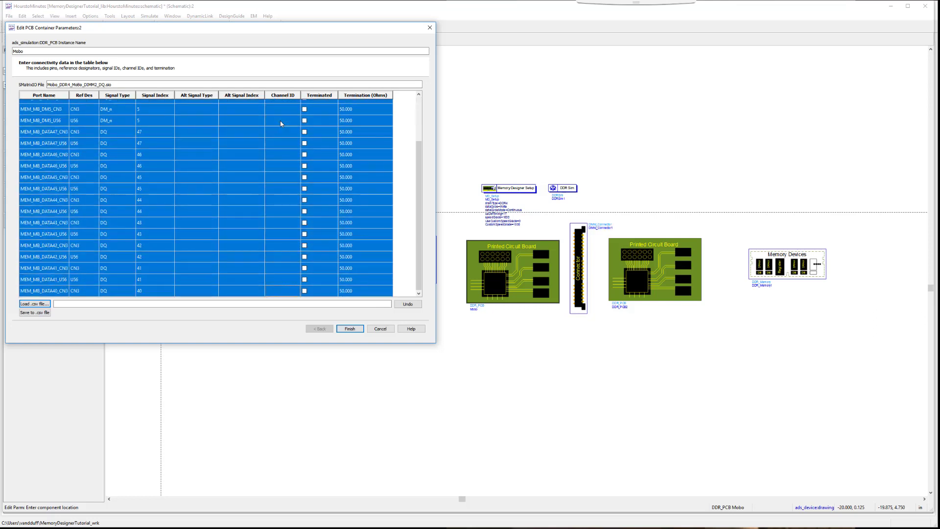
{"action": "right_click", "coordinate": [281, 123]}
{"action": "left_click", "coordinate": [296, 126]}
{"action": "left_click", "coordinate": [350, 328]}
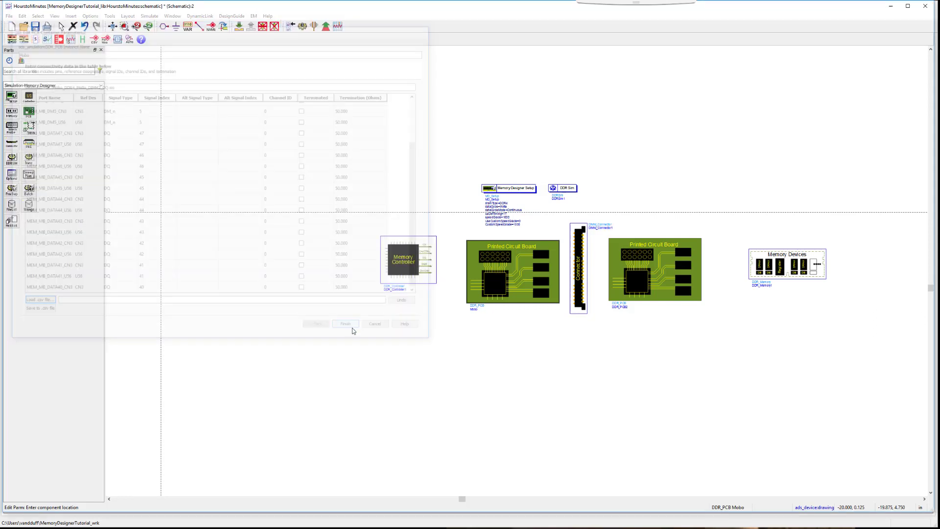
Step: Open the Edit DDR_Controller Parameters dialog for DDR_Controller1
{"action": "double_click", "coordinate": [392, 259]}
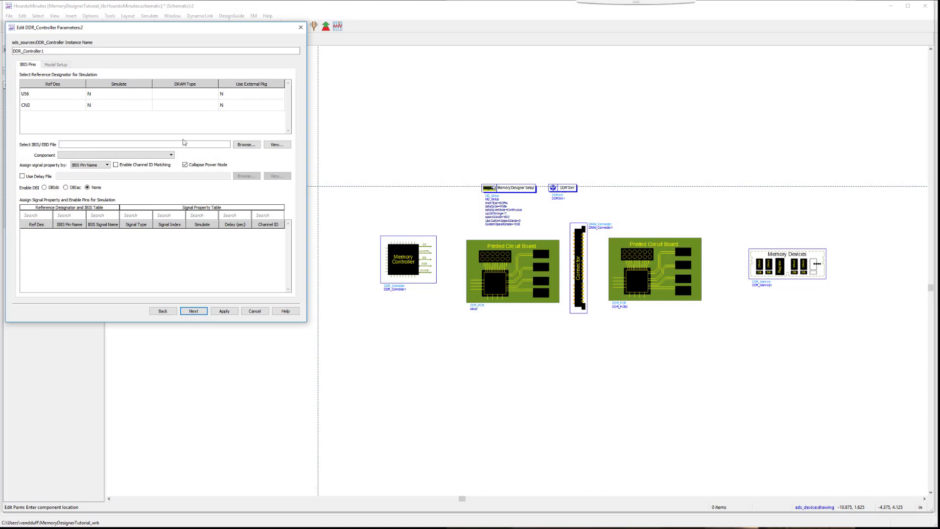
Step: Enable U56 with the DDR4_Buffer.ibs IBIS model, assigning signals by IBIS signal name
{"action": "left_click", "coordinate": [90, 100]}
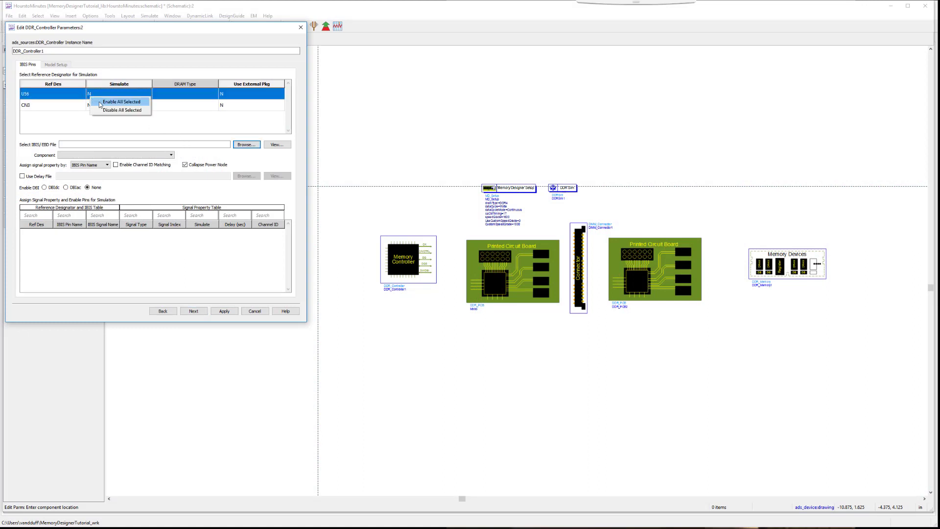
{"action": "left_click", "coordinate": [100, 102]}
{"action": "left_click", "coordinate": [248, 145]}
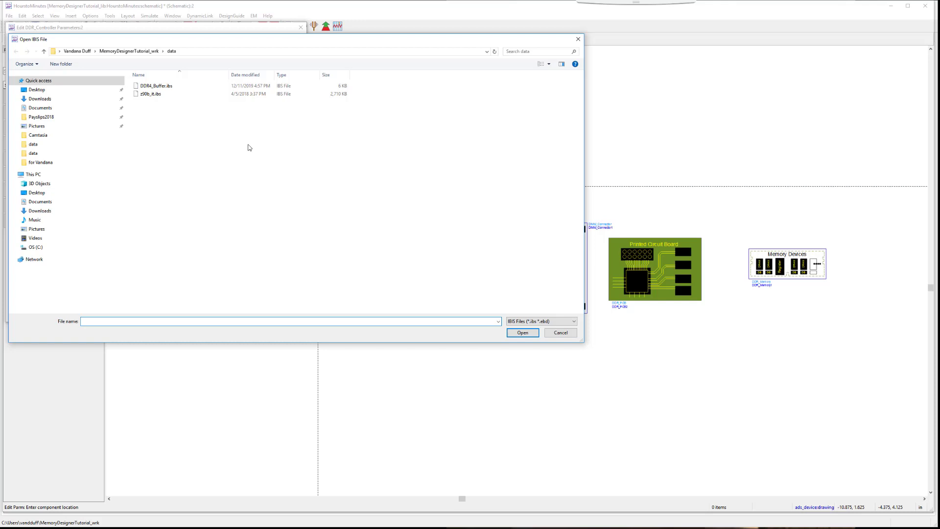
{"action": "left_click", "coordinate": [185, 88]}
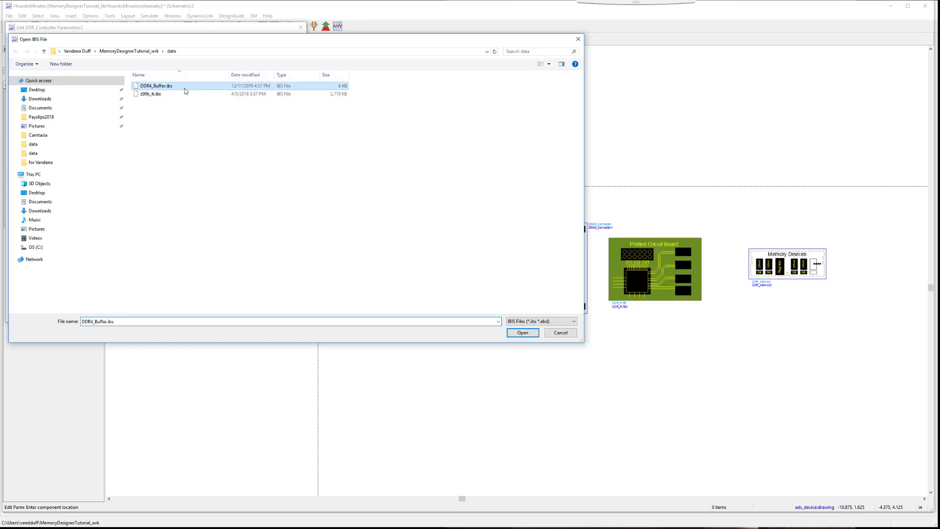
{"action": "left_click", "coordinate": [520, 332]}
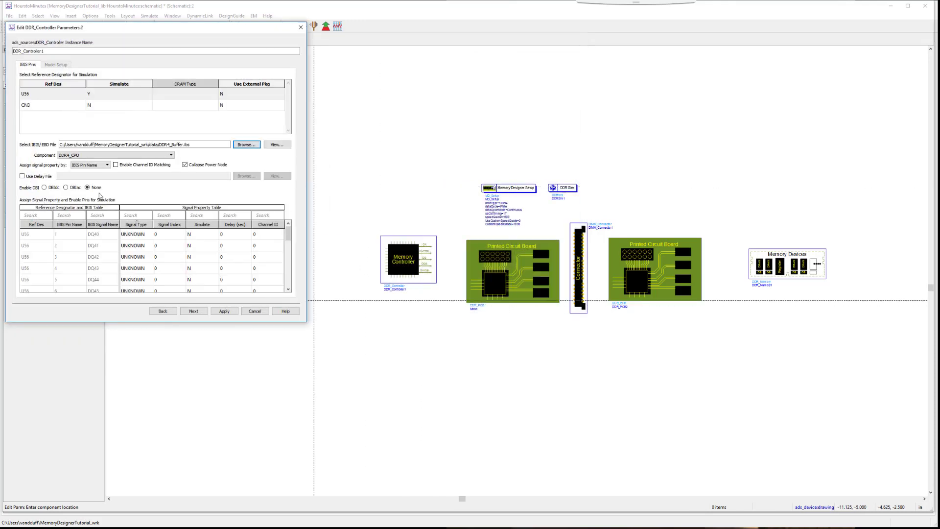
{"action": "left_click", "coordinate": [107, 166]}
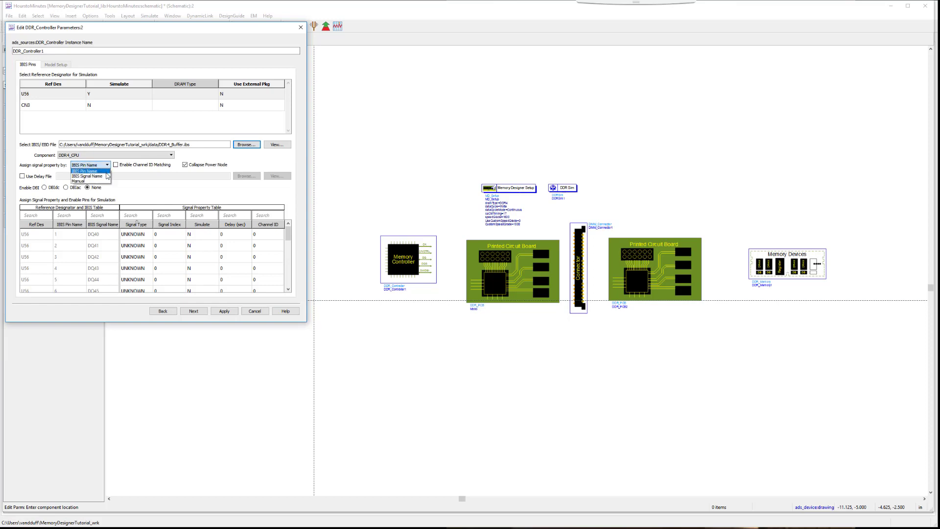
{"action": "left_click", "coordinate": [93, 176]}
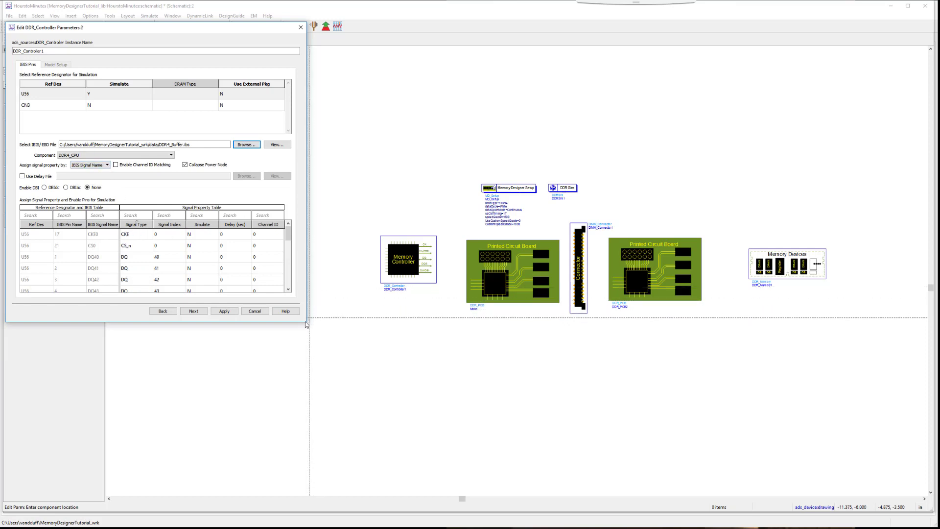
Step: Filter pins by 'dq', enable simulation for DQ40–DQ43, then list only simulated pins
{"action": "left_click_drag", "start_coordinate": [306, 323], "coordinate": [410, 490]}
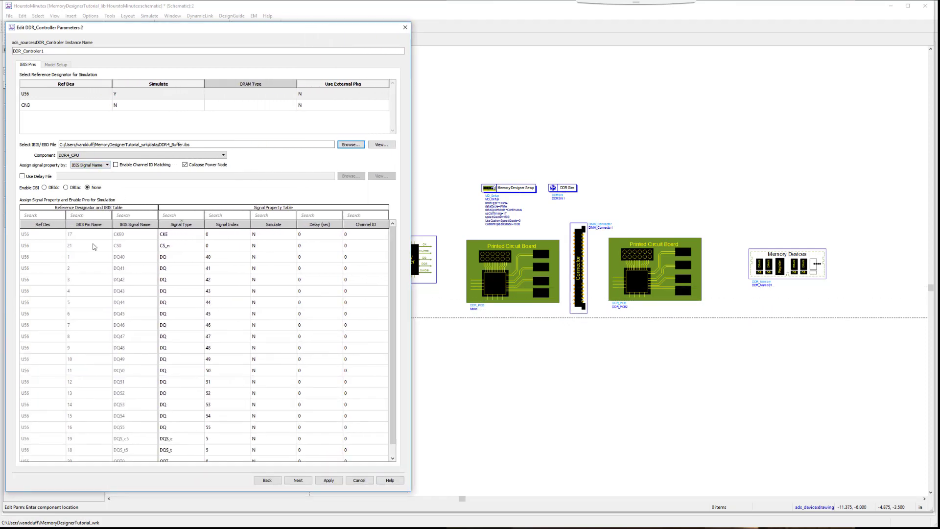
{"action": "left_click", "coordinate": [133, 215]}
{"action": "type", "text": "dq"}
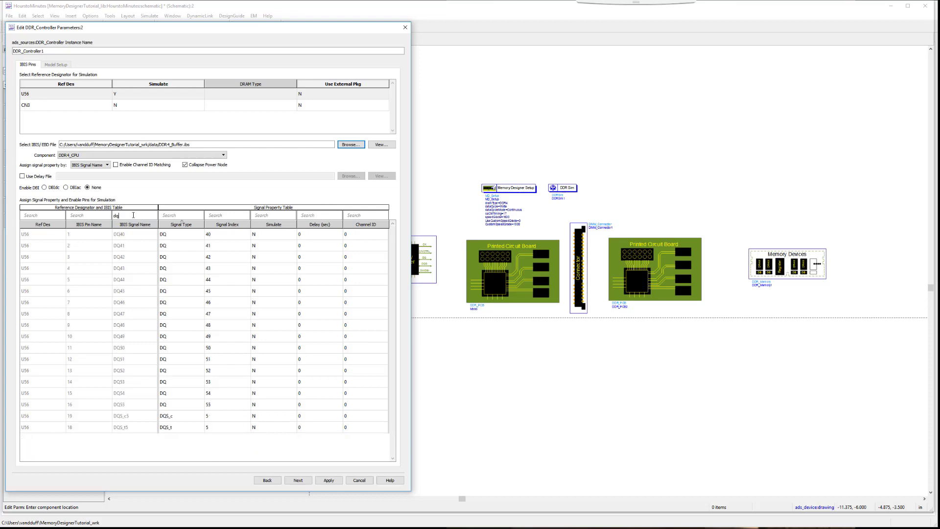
{"action": "left_click", "coordinate": [259, 237]}
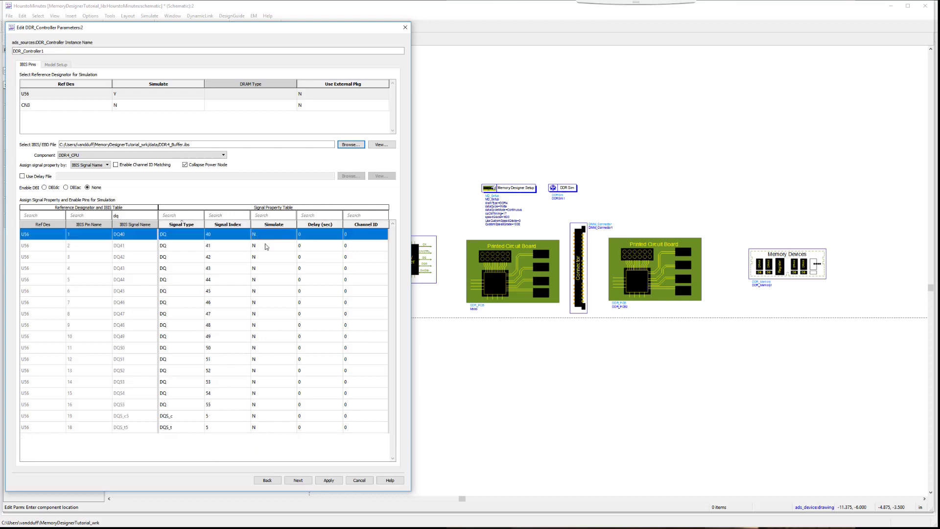
{"action": "key", "text": "shift+Down"}
{"action": "key", "text": "shift+Down"}
{"action": "key", "text": "shift+Down"}
{"action": "right_click", "coordinate": [266, 246]}
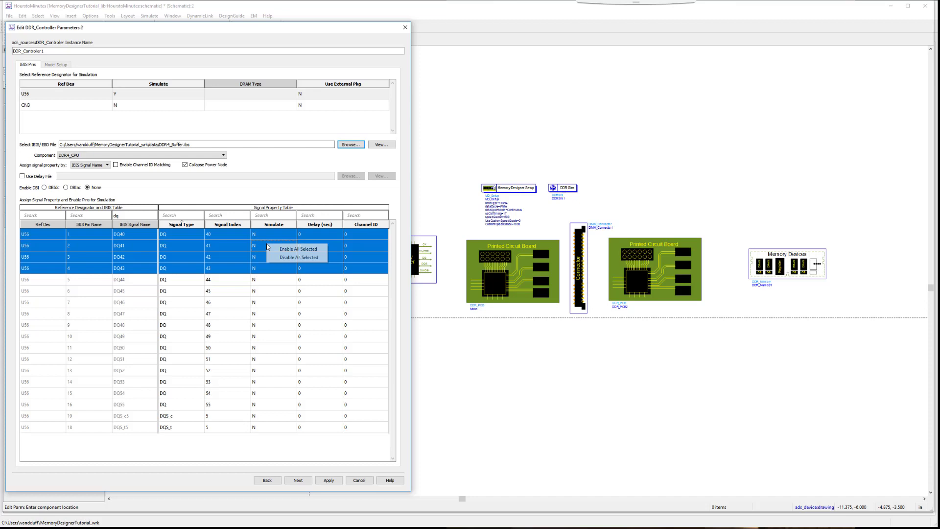
{"action": "left_click", "coordinate": [272, 248]}
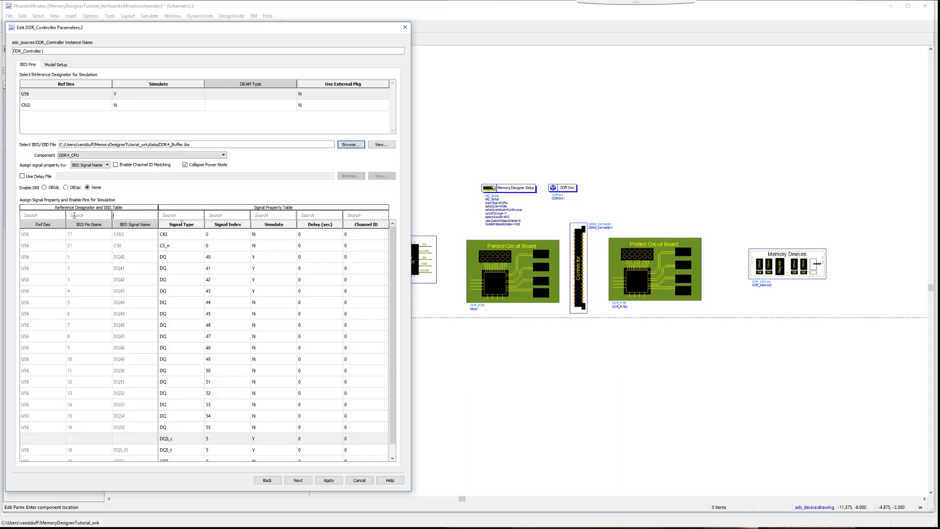
{"action": "left_click", "coordinate": [253, 216]}
{"action": "type", "text": "y"}
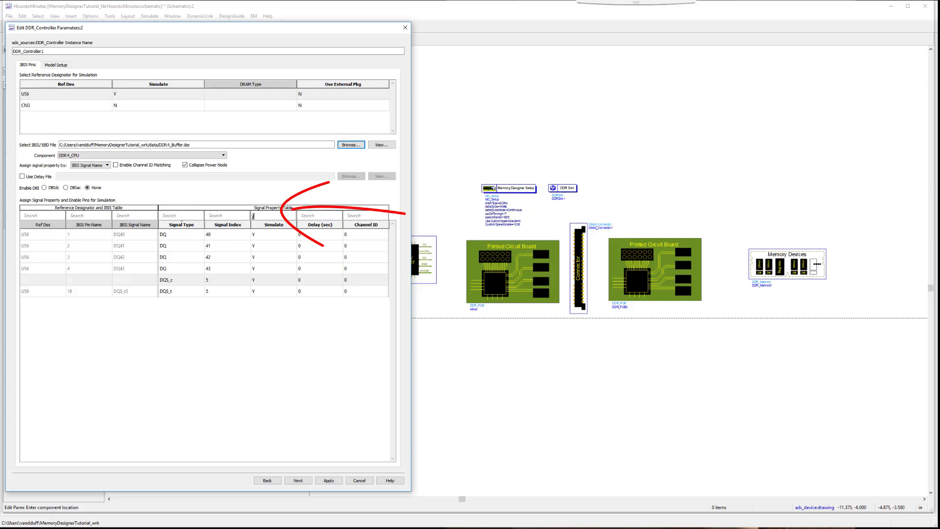
{"action": "left_click", "coordinate": [306, 481]}
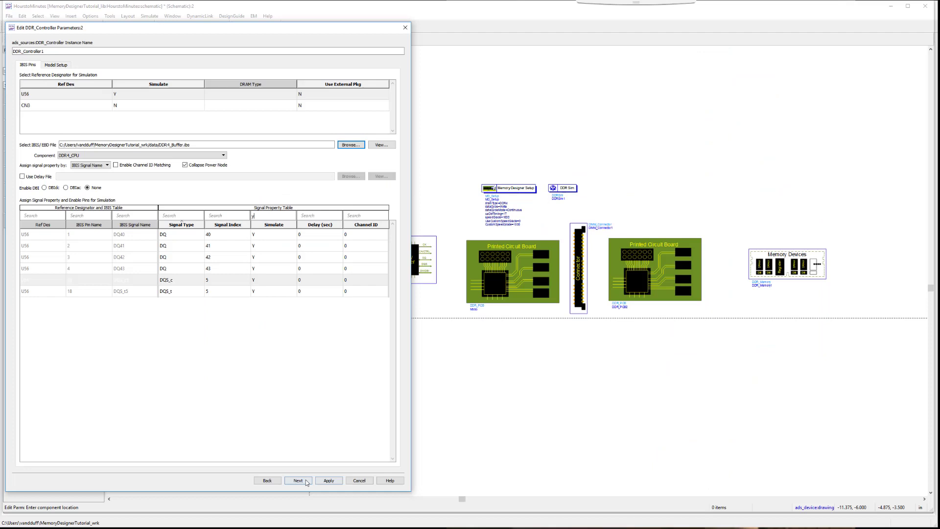
Step: Give the DQ transmitter a specified jitter PDF with random sigma 0.02 UI and confirm
{"action": "left_click", "coordinate": [55, 64]}
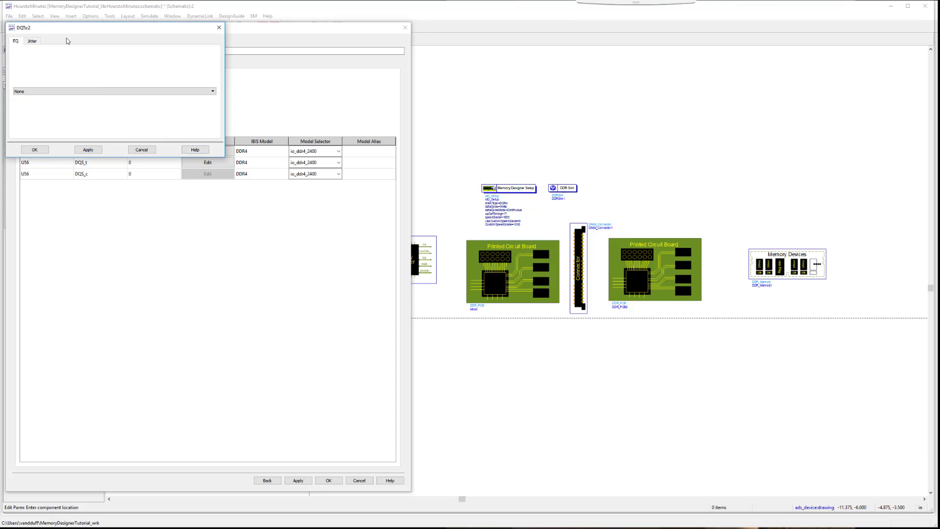
{"action": "left_click", "coordinate": [33, 41]}
{"action": "left_click", "coordinate": [20, 93]}
{"action": "left_click", "coordinate": [89, 103]}
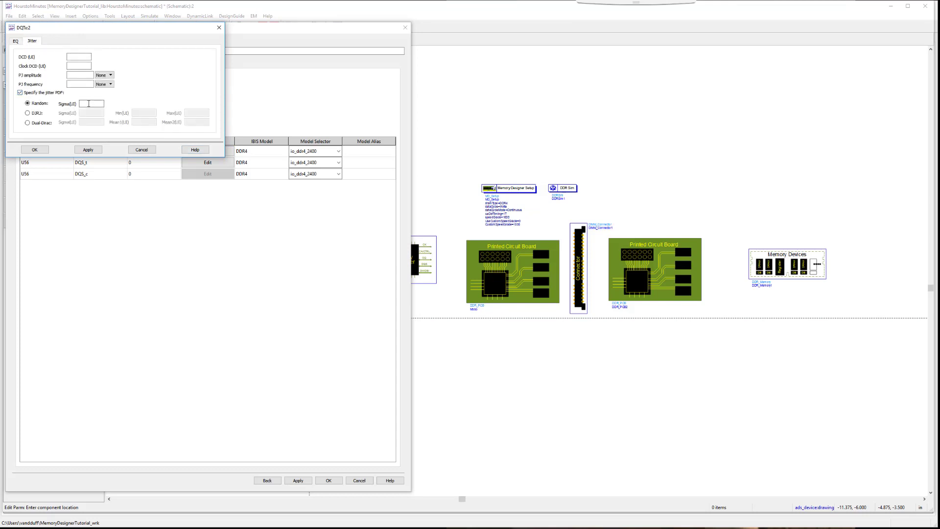
{"action": "type", "text": ".02"}
{"action": "left_click_drag", "start_coordinate": [102, 104], "coordinate": [56, 105]}
{"action": "left_click", "coordinate": [43, 151]}
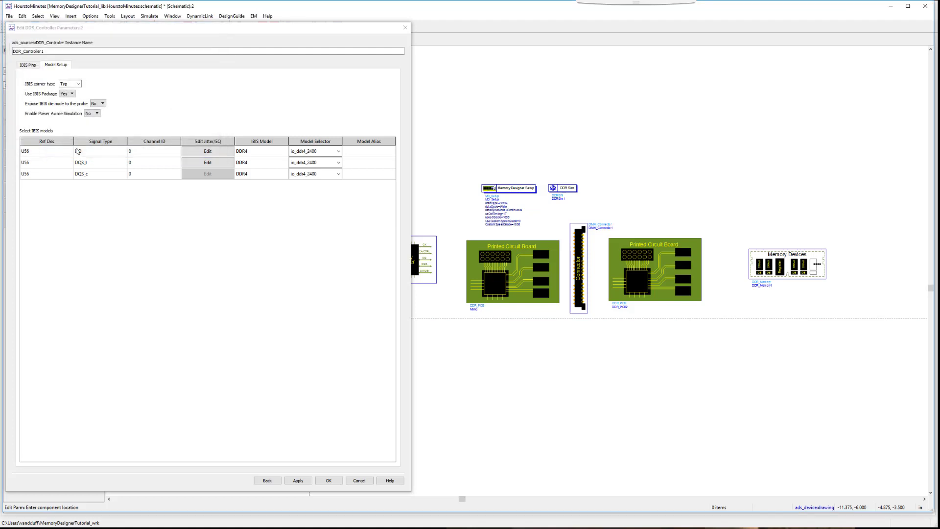
{"action": "left_click", "coordinate": [191, 152]}
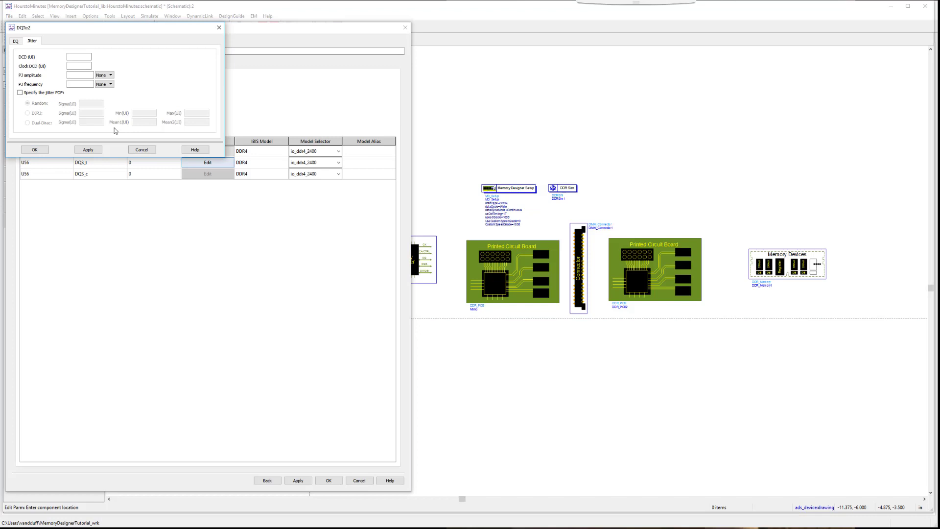
{"action": "left_click", "coordinate": [19, 93]}
{"action": "left_click", "coordinate": [87, 104]}
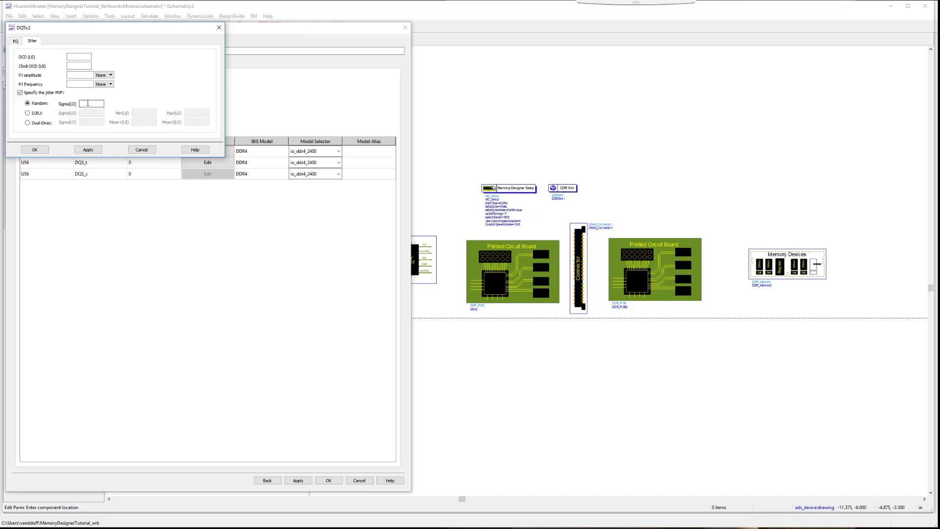
{"action": "left_click", "coordinate": [35, 149]}
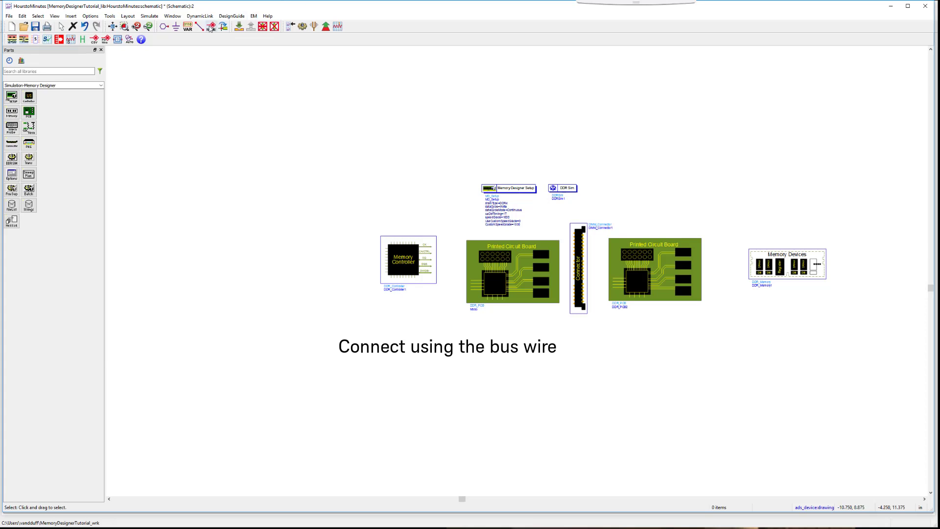
Step: Draw a bus wire from DDR_Controller1 to Mobo and auto-connect the U56–CN3 pin pairs
{"action": "left_click", "coordinate": [200, 27]}
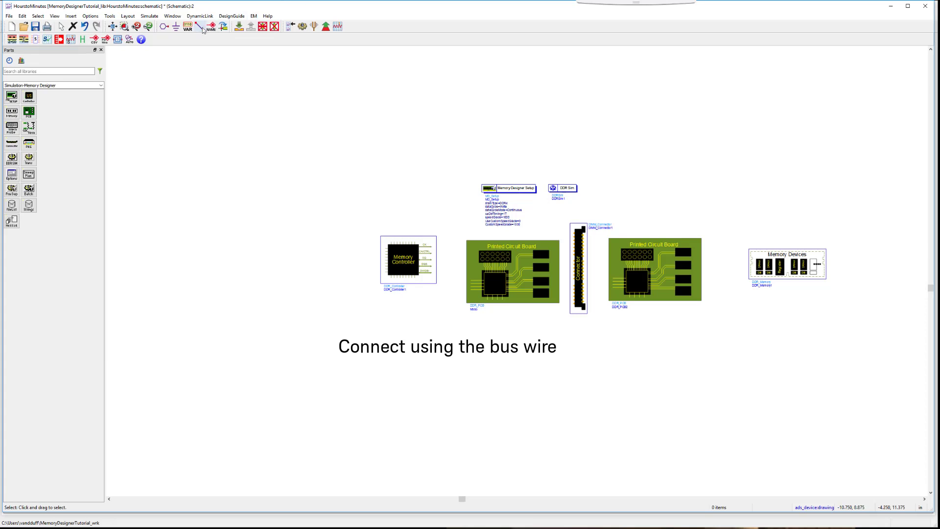
{"action": "left_click", "coordinate": [432, 260]}
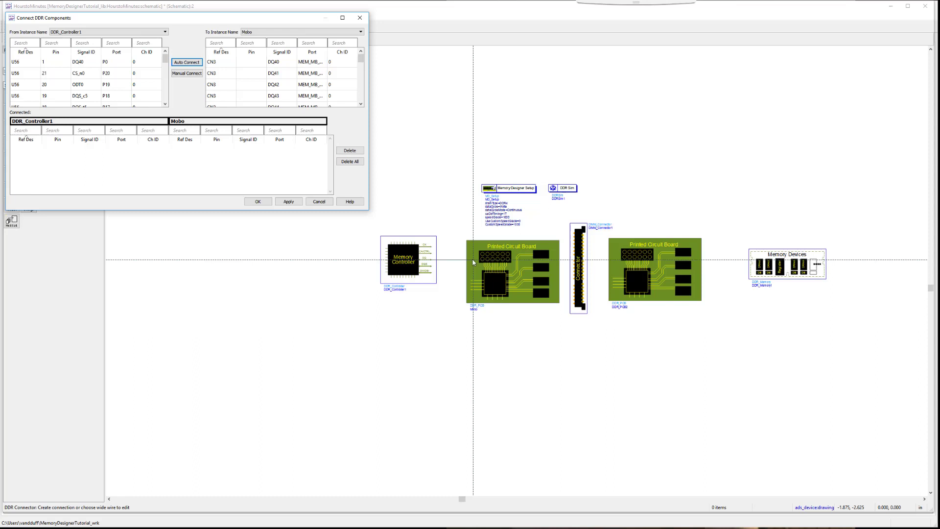
{"action": "left_click", "coordinate": [198, 64]}
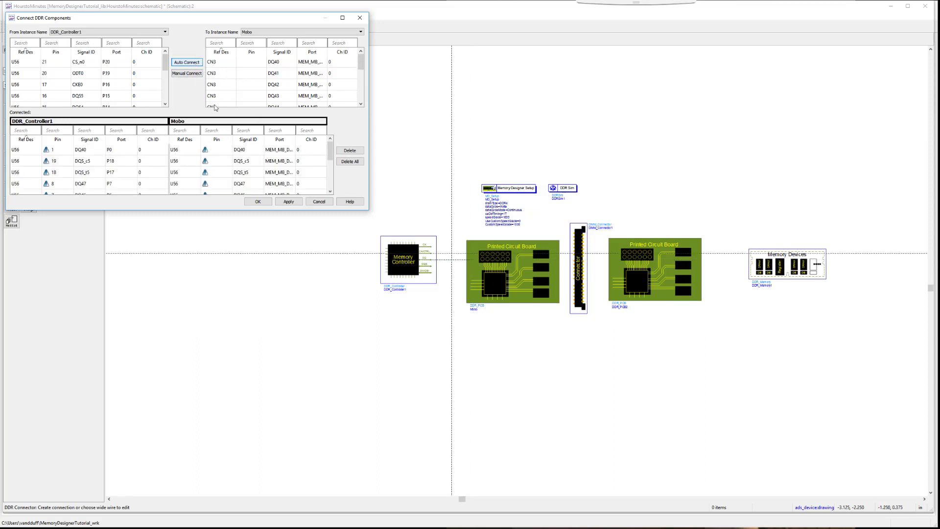
{"action": "left_click", "coordinate": [258, 202]}
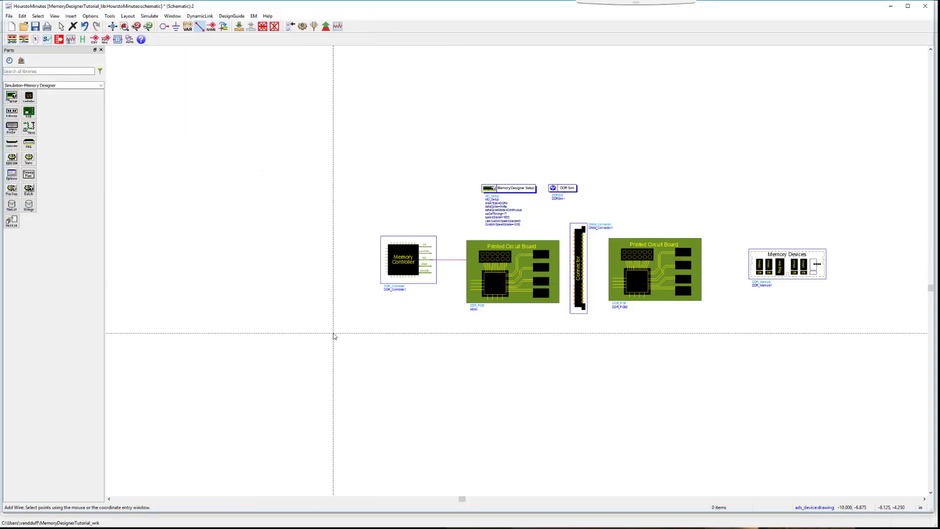
Step: Rename the second PCB to DIMM and load SODIMM_RC_D1_DDR_Setup_DQ.sio as its data file
{"action": "double_click", "coordinate": [651, 271]}
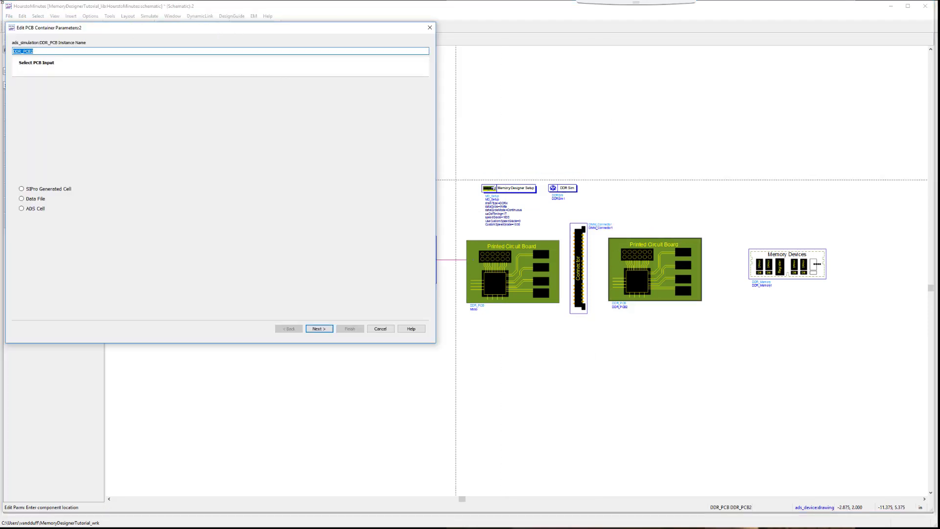
{"action": "type", "text": "DIMM"}
{"action": "left_click", "coordinate": [21, 198]}
{"action": "left_click", "coordinate": [315, 328]}
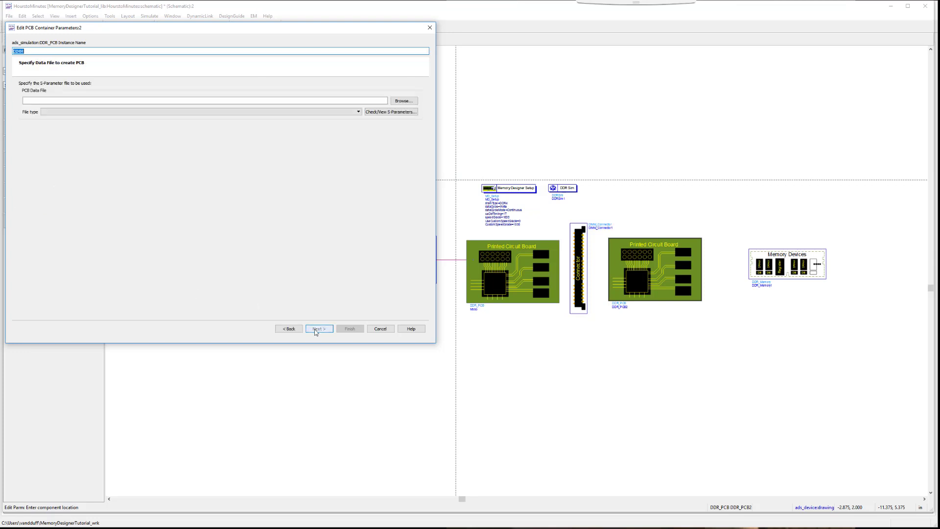
{"action": "left_click", "coordinate": [403, 101]}
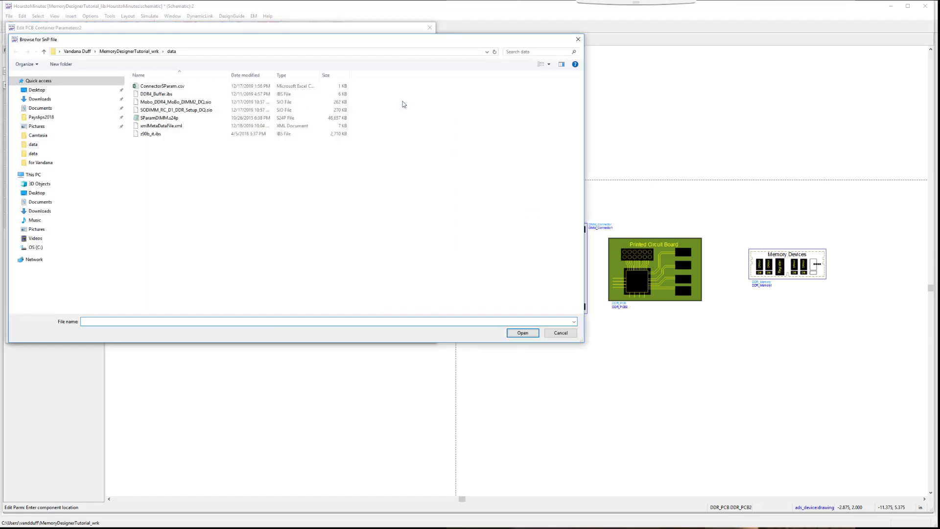
{"action": "left_click", "coordinate": [186, 110]}
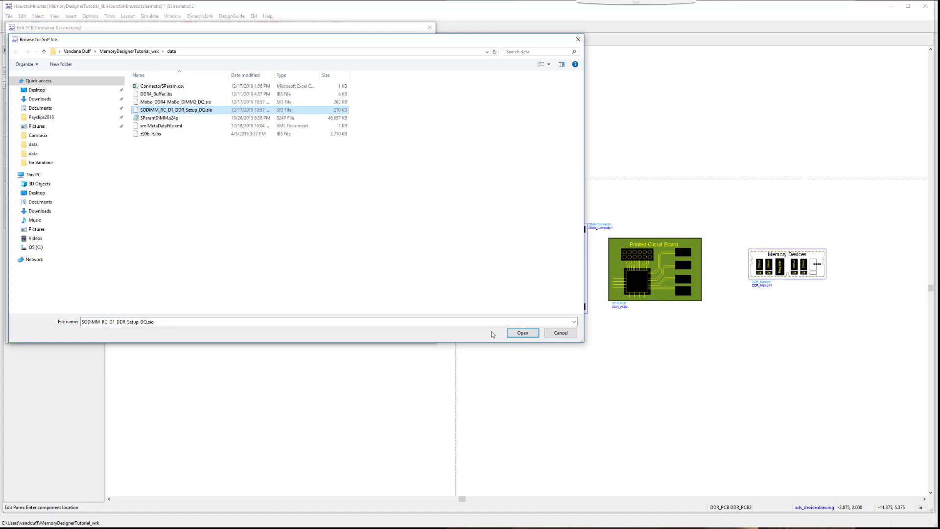
{"action": "left_click", "coordinate": [519, 336]}
{"action": "left_click", "coordinate": [319, 328]}
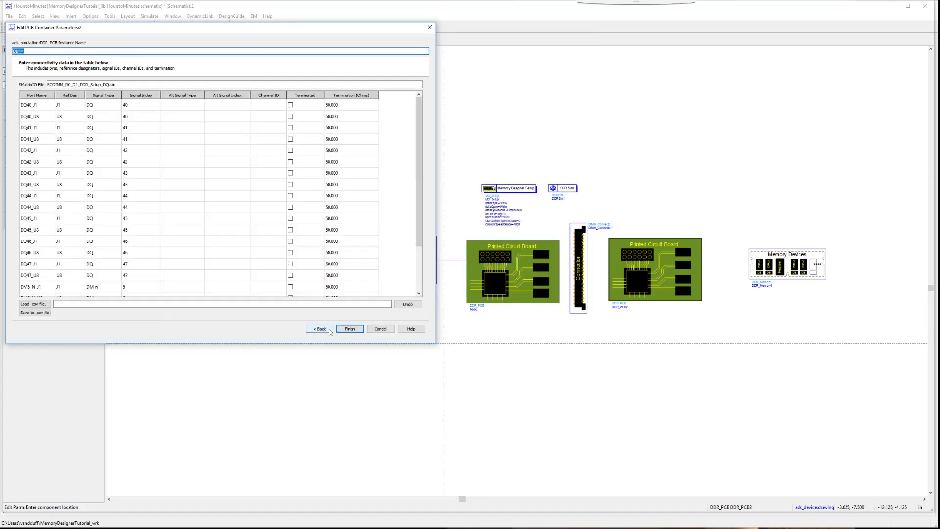
Step: Set Channel ID 0 on DQ40_J1, apply it to all port rows, and finish
{"action": "left_click", "coordinate": [266, 105]}
{"action": "left_click", "coordinate": [266, 105]}
{"action": "type", "text": "0"}
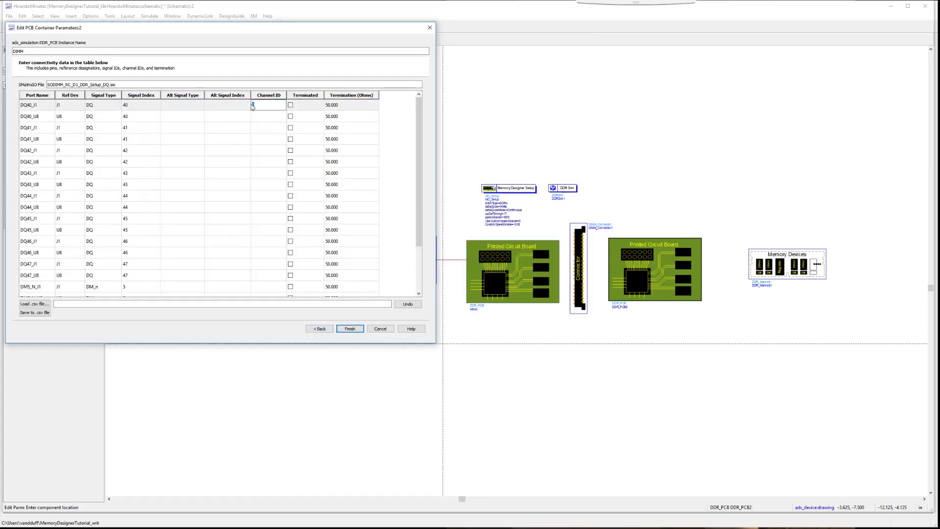
{"action": "key", "text": "Return"}
{"action": "key", "text": "shift+Down"}
{"action": "key", "text": "shift+Down"}
{"action": "key", "text": "shift+Down"}
{"action": "key", "text": "shift+Down"}
{"action": "key", "text": "shift+Down"}
{"action": "key", "text": "shift+Down"}
{"action": "key", "text": "shift+Down"}
{"action": "key", "text": "shift+Down"}
{"action": "key", "text": "shift+Down"}
{"action": "key", "text": "shift+Down"}
{"action": "key", "text": "shift+Down"}
{"action": "key", "text": "shift+Down"}
{"action": "key", "text": "shift+Down"}
{"action": "key", "text": "shift+Down"}
{"action": "key", "text": "shift+Down"}
{"action": "key", "text": "shift+Down"}
{"action": "key", "text": "shift+Down"}
{"action": "key", "text": "shift+Down"}
{"action": "key", "text": "shift+Down"}
{"action": "key", "text": "shift+Down"}
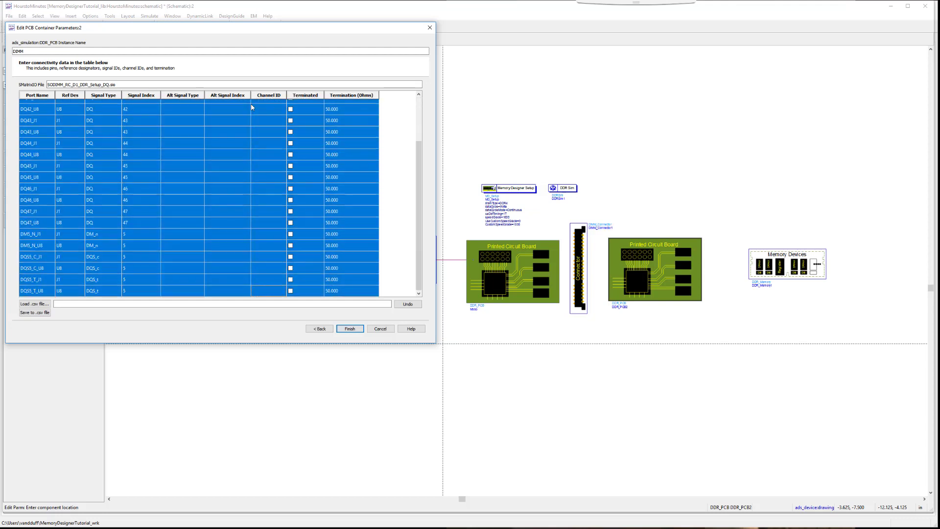
{"action": "right_click", "coordinate": [251, 106]}
{"action": "left_click", "coordinate": [279, 112]}
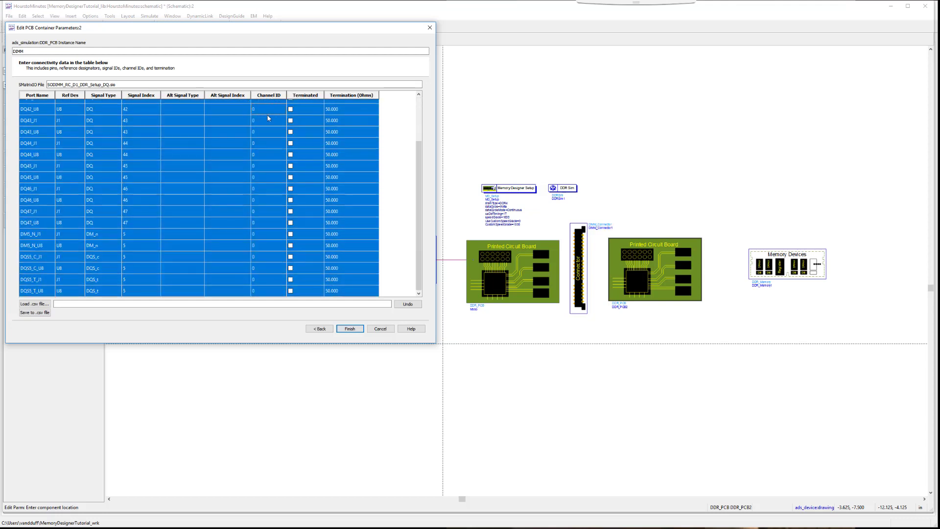
{"action": "left_click", "coordinate": [357, 329]}
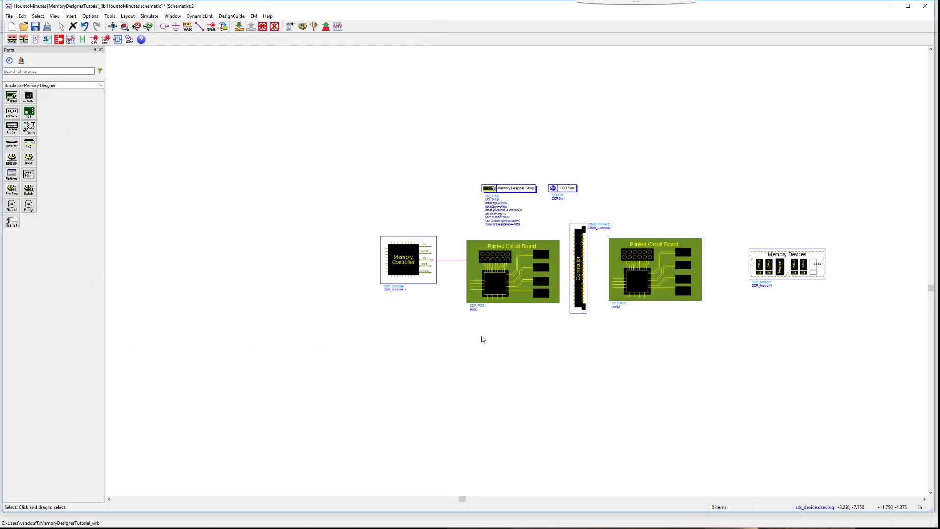
Step: Load SParamDIMM.s24p as the connector model and divide its pins into contiguous sides
{"action": "double_click", "coordinate": [579, 226]}
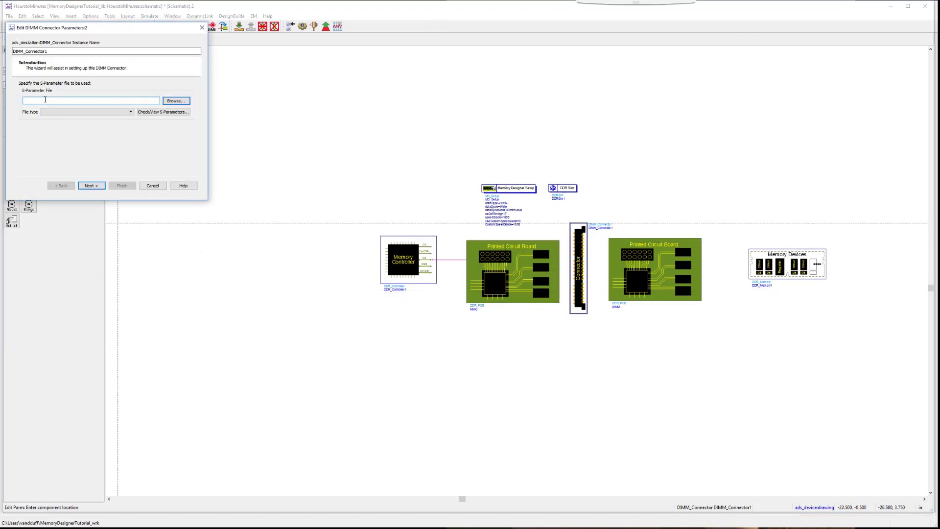
{"action": "left_click", "coordinate": [165, 101]}
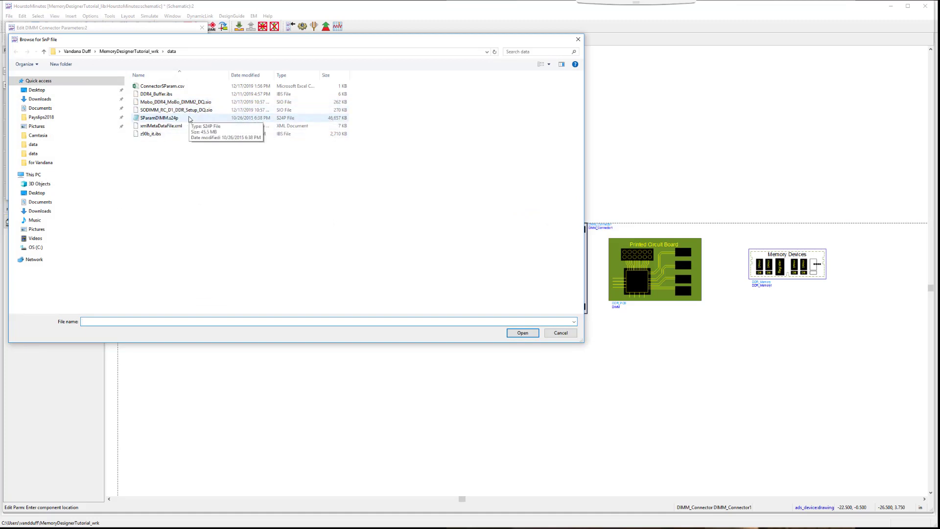
{"action": "left_click", "coordinate": [189, 118]}
{"action": "left_click", "coordinate": [517, 334]}
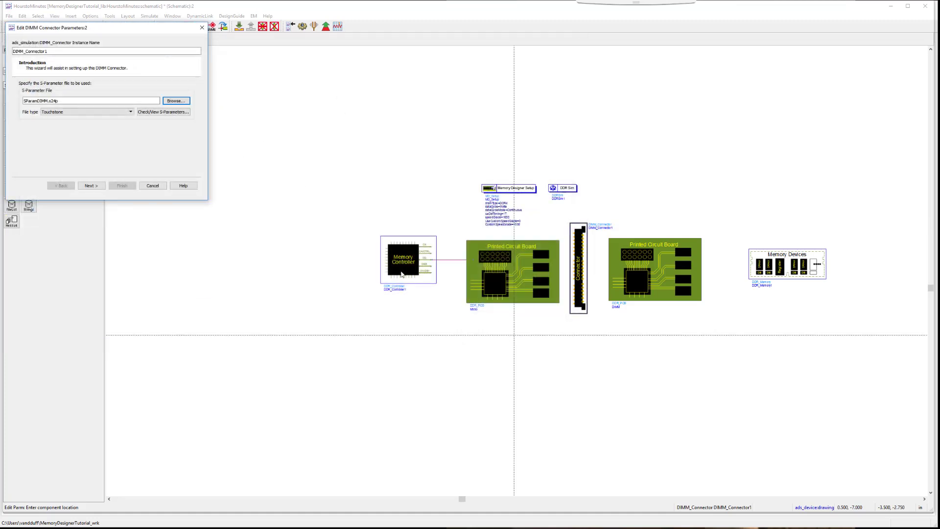
{"action": "left_click", "coordinate": [94, 187]}
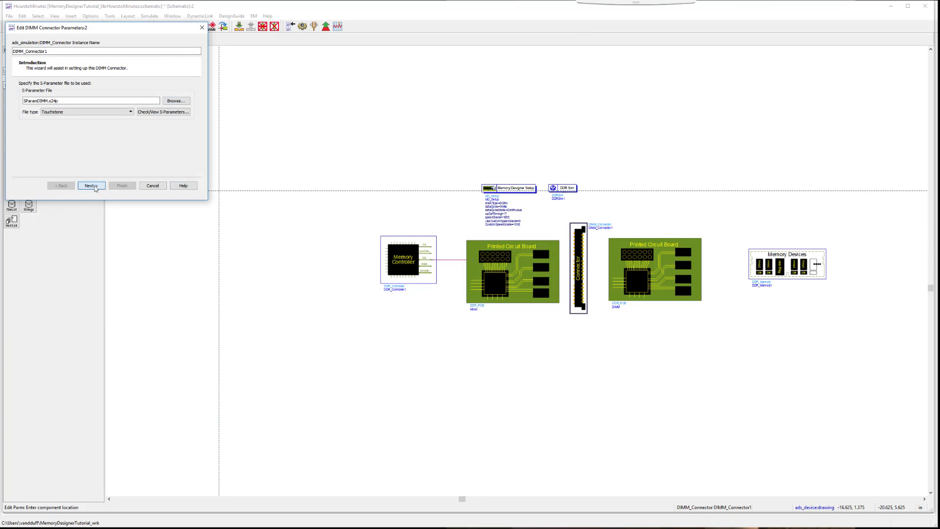
{"action": "left_click", "coordinate": [93, 186]}
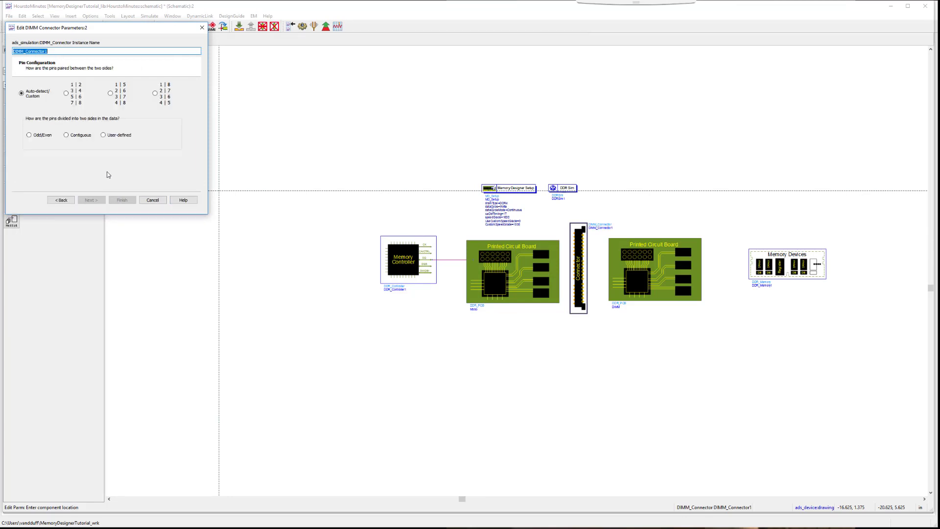
{"action": "left_click", "coordinate": [66, 136]}
{"action": "left_click", "coordinate": [98, 201]}
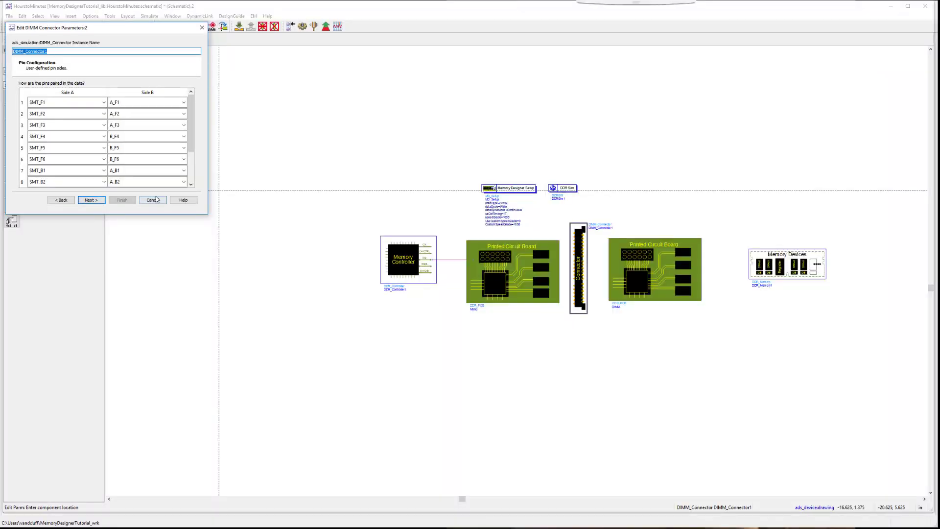
Step: Assign J1 as side B's designator and load signal IDs from ConnectorSParam.csv
{"action": "left_click", "coordinate": [91, 200]}
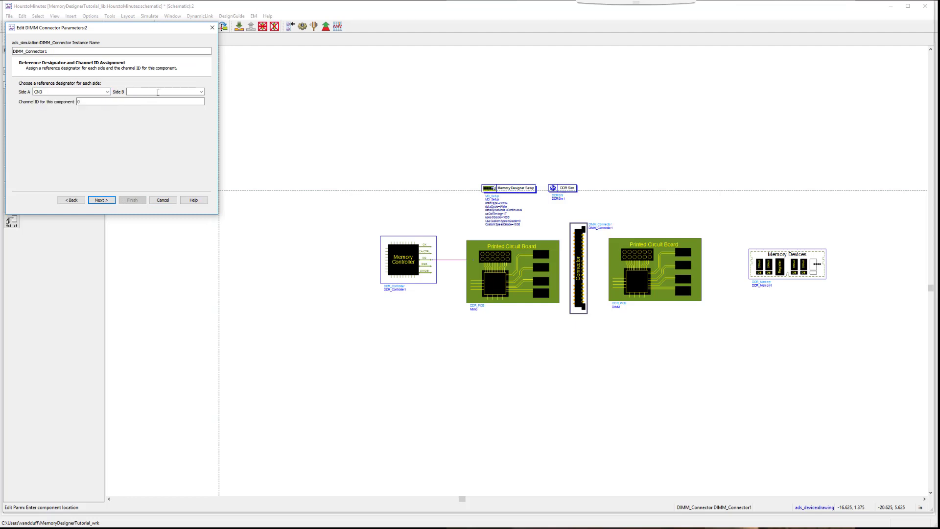
{"action": "left_click", "coordinate": [201, 92]}
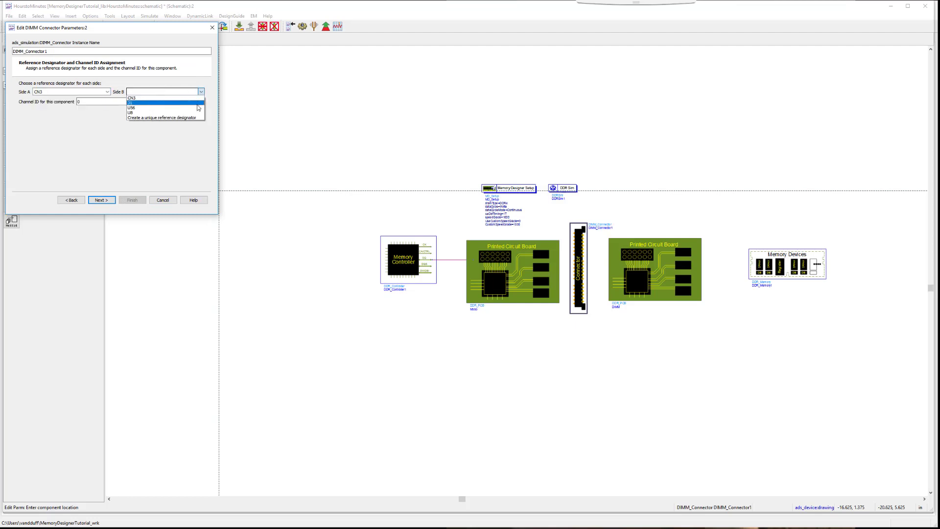
{"action": "left_click", "coordinate": [198, 103]}
{"action": "left_click", "coordinate": [110, 200]}
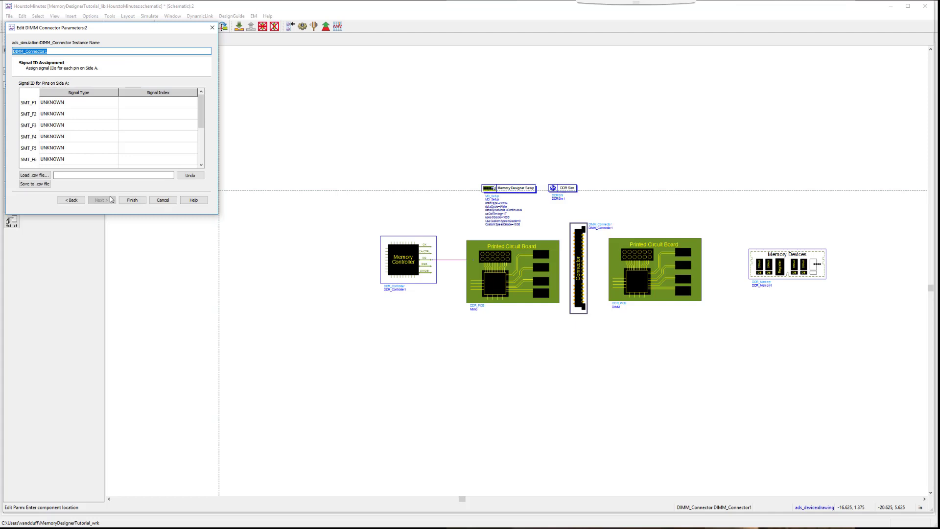
{"action": "left_click", "coordinate": [34, 175]}
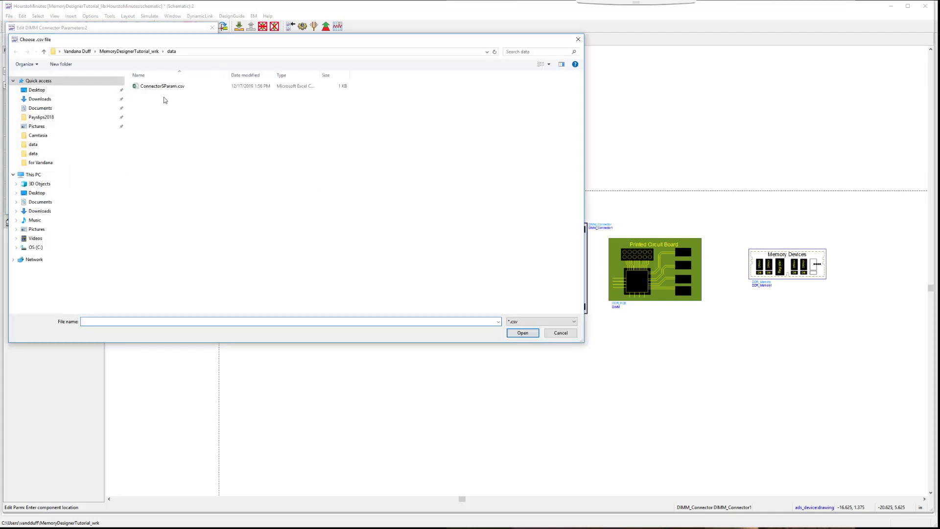
{"action": "left_click", "coordinate": [180, 87]}
{"action": "left_click", "coordinate": [513, 333]}
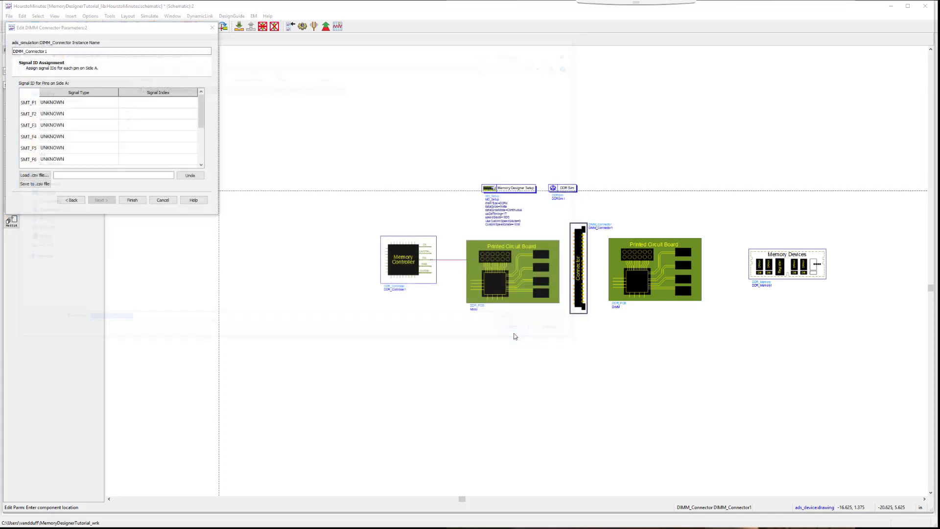
{"action": "left_click", "coordinate": [132, 200]}
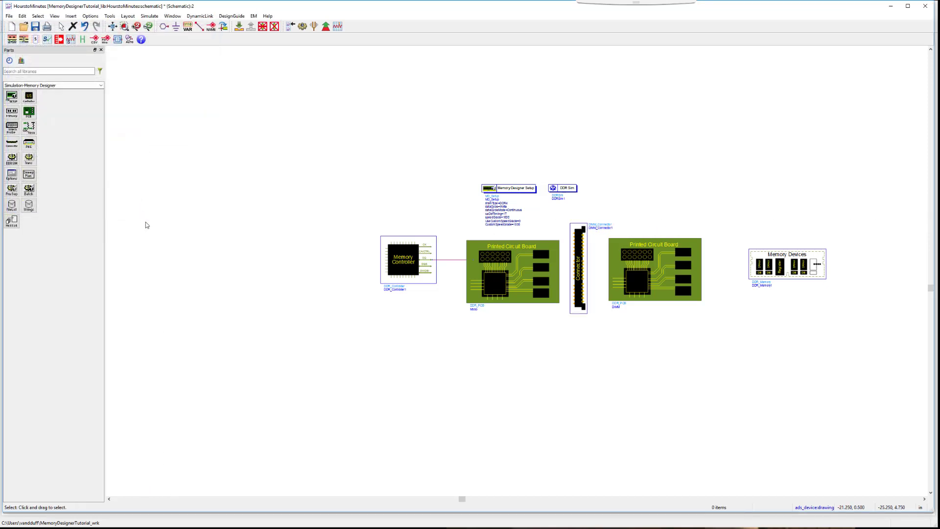
Step: Bus-wire the motherboard PCB to the DIMM connector with auto-matched DDR signals
{"action": "left_click", "coordinate": [200, 26]}
{"action": "left_click", "coordinate": [558, 268]}
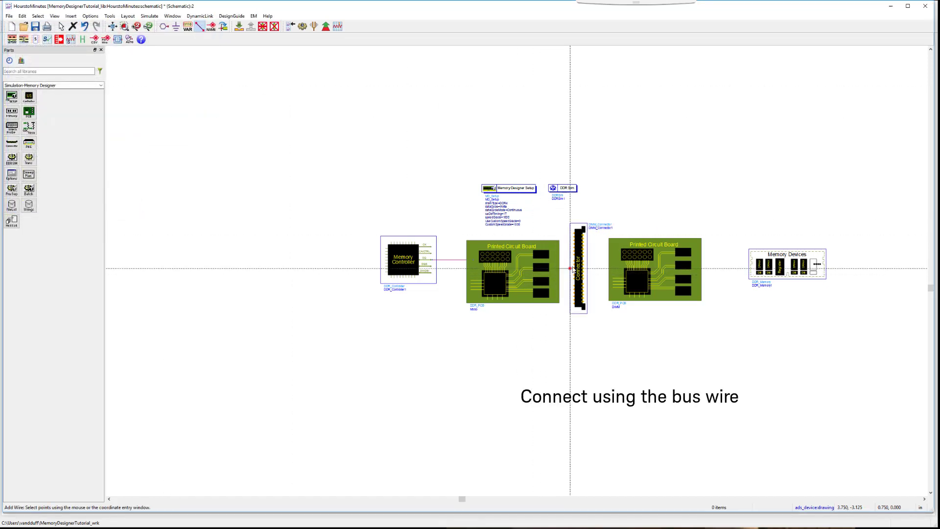
{"action": "left_click", "coordinate": [573, 268]}
{"action": "left_click", "coordinate": [187, 62]}
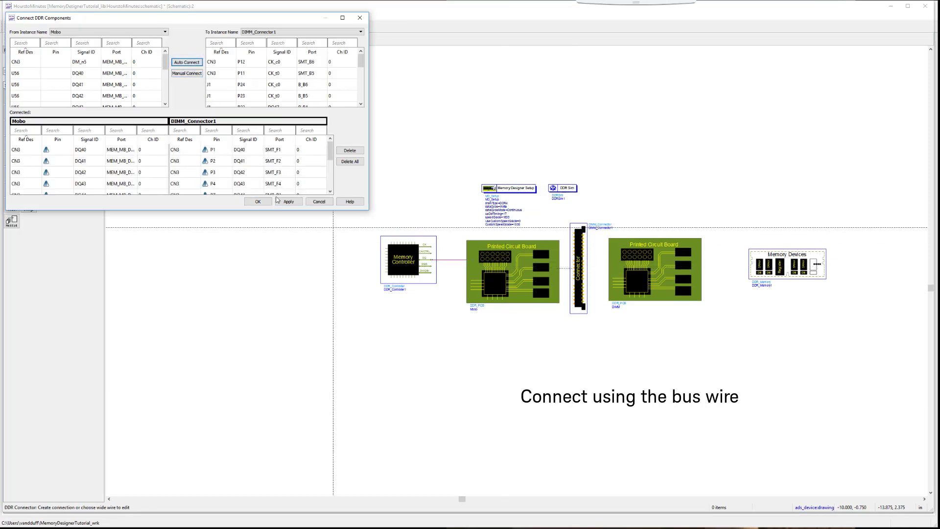
{"action": "left_click", "coordinate": [258, 202]}
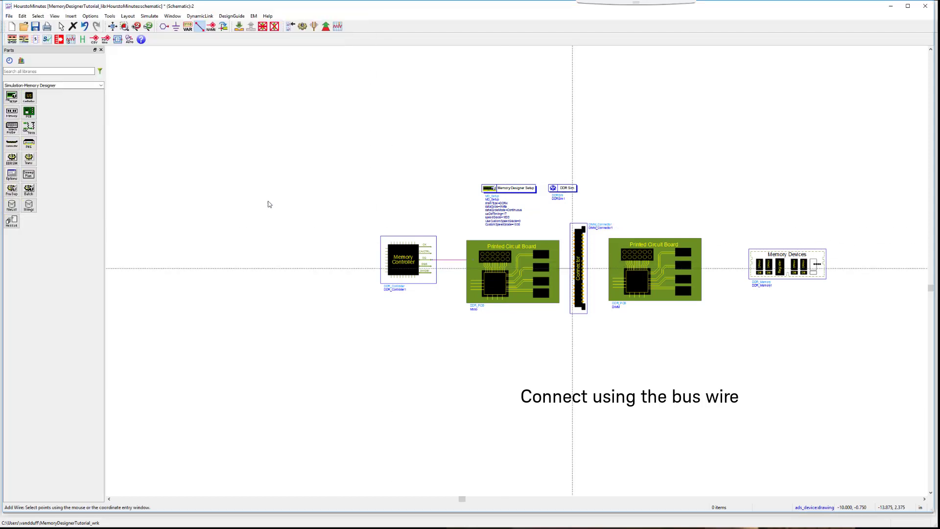
Step: Bus-wire the DIMM connector to the DIMM PCB with auto-matched DDR signals
{"action": "left_click", "coordinate": [583, 268]}
{"action": "left_click", "coordinate": [610, 268]}
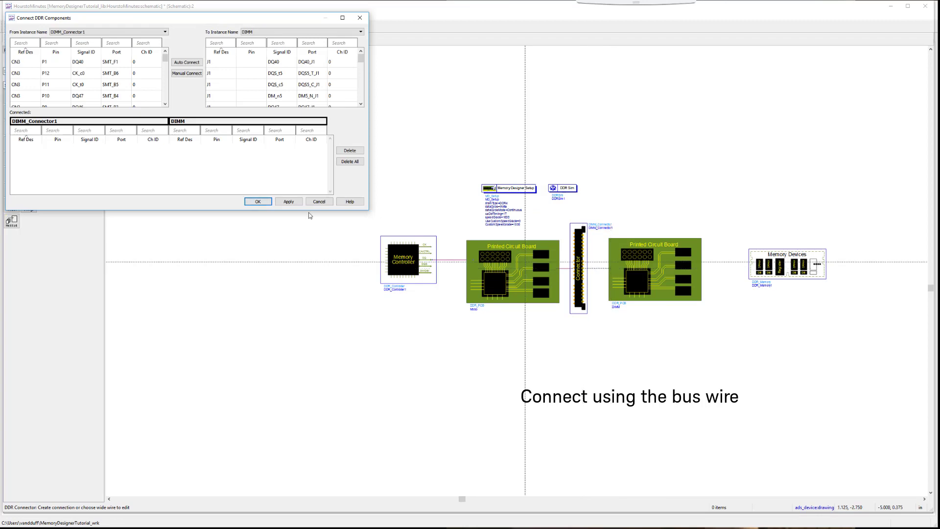
{"action": "left_click", "coordinate": [187, 62]}
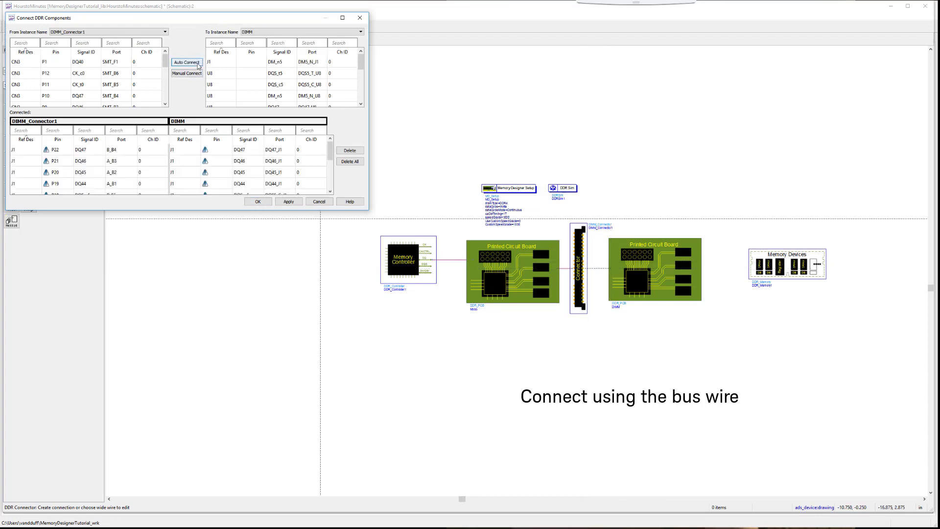
{"action": "left_click", "coordinate": [255, 201]}
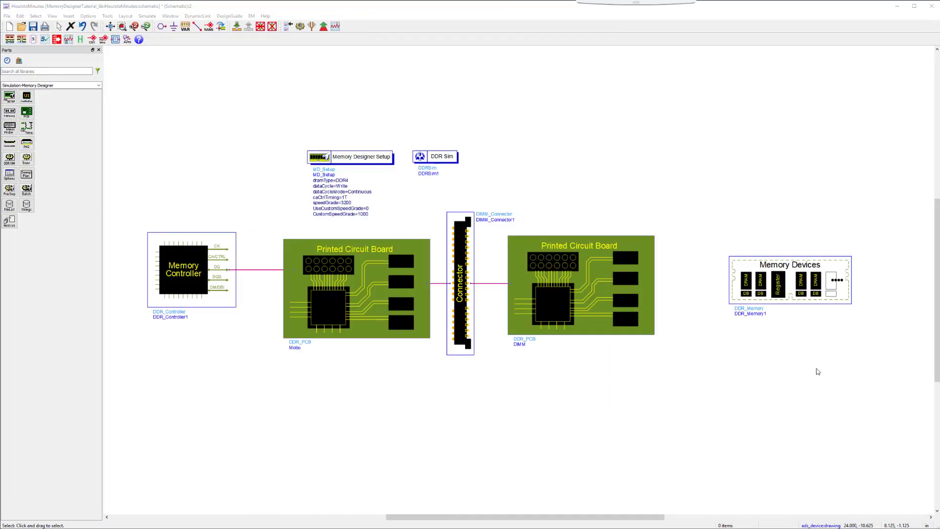
Step: In Memory Devices setup, keep Mobo as the signal ID import source and continue
{"action": "double_click", "coordinate": [780, 282]}
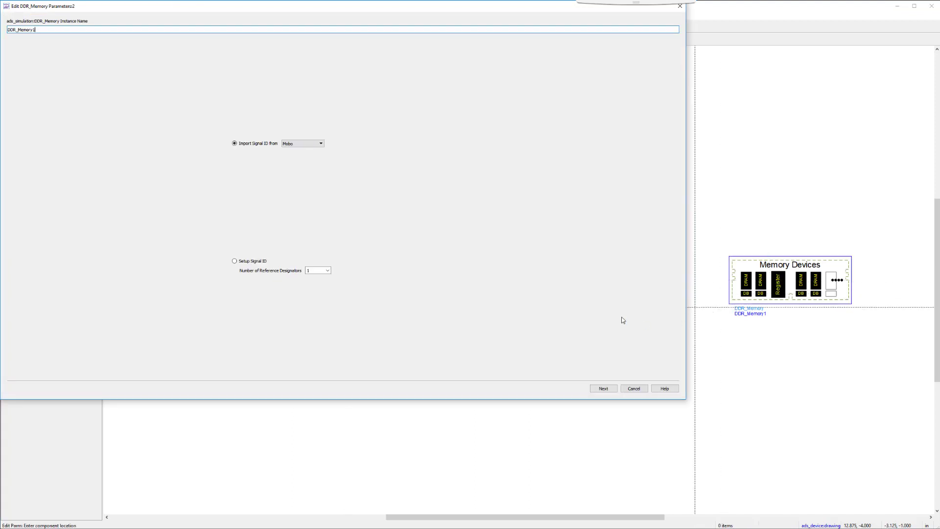
{"action": "left_click", "coordinate": [320, 144]}
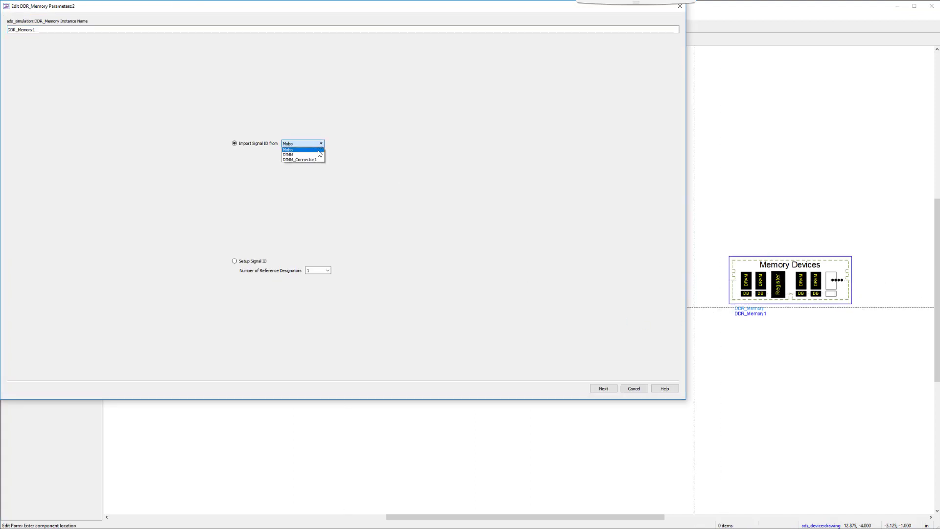
{"action": "left_click", "coordinate": [318, 151]}
{"action": "left_click", "coordinate": [604, 388]}
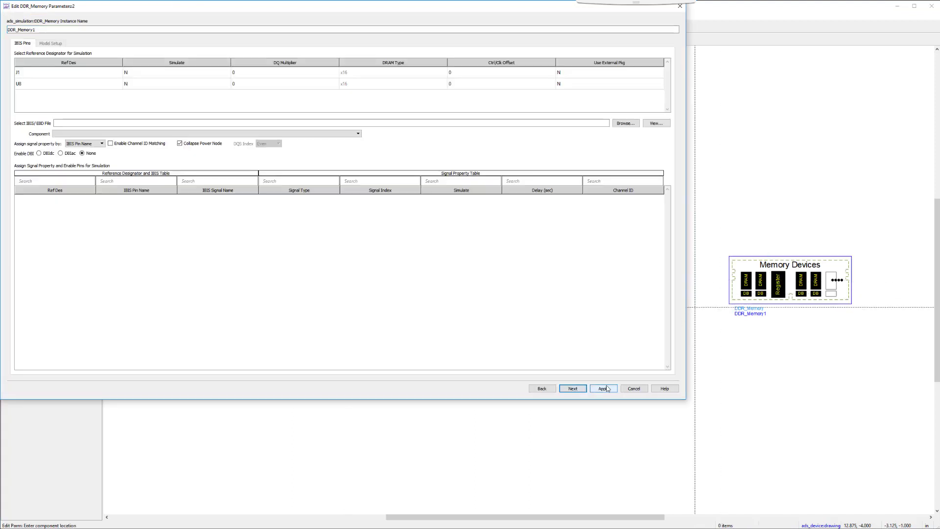
Step: Set U8 to simulate with DQ Multiplier 2 and rename the instance DRAM
{"action": "right_click", "coordinate": [126, 85]}
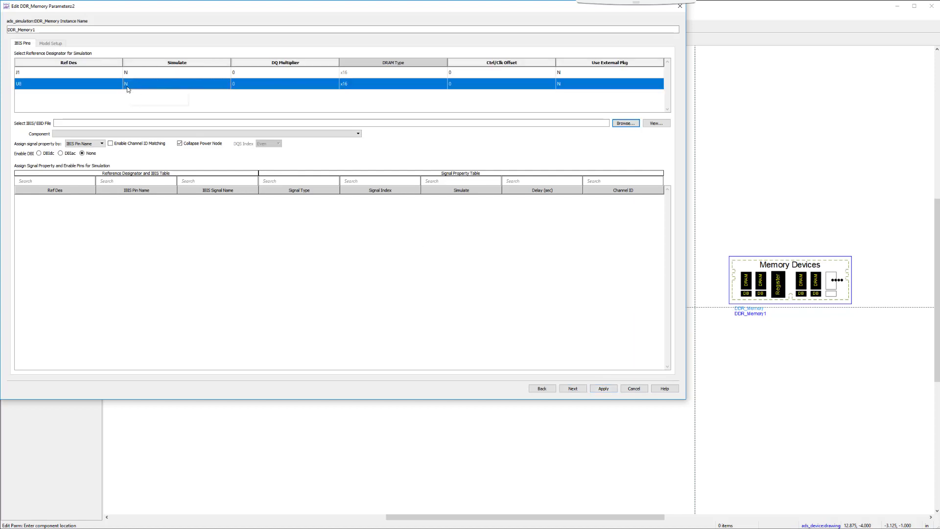
{"action": "left_click", "coordinate": [142, 91]}
{"action": "double_click", "coordinate": [237, 86]}
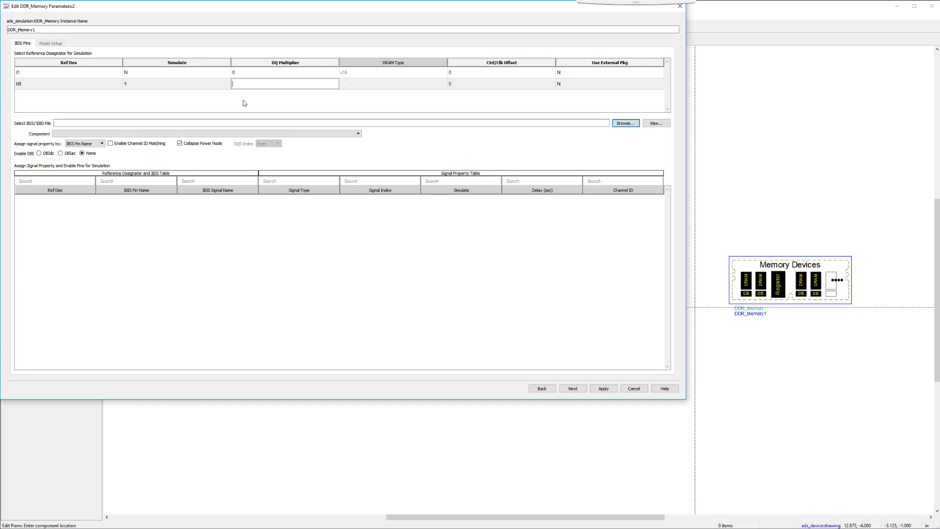
{"action": "left_click_drag", "start_coordinate": [186, 29], "coordinate": [2, 30]}
{"action": "type", "text": "DRAM"}
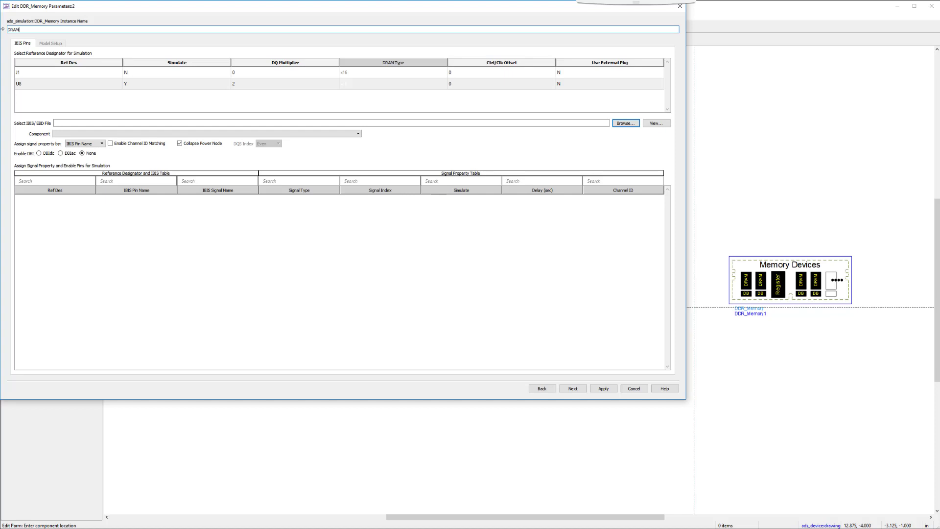
Step: Load the z90b_it.ibs IBIS model and assign signal properties by IBIS Signal Name
{"action": "left_click", "coordinate": [625, 122]}
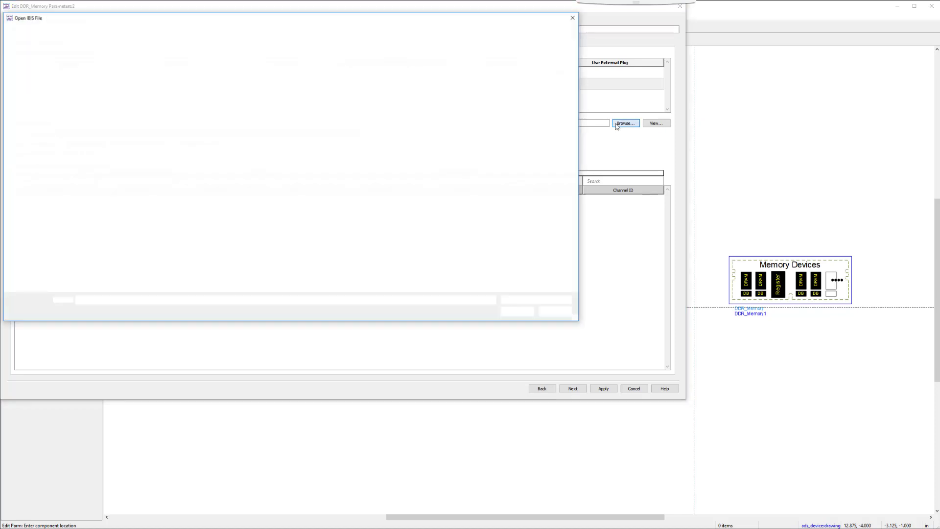
{"action": "left_click", "coordinate": [147, 96]}
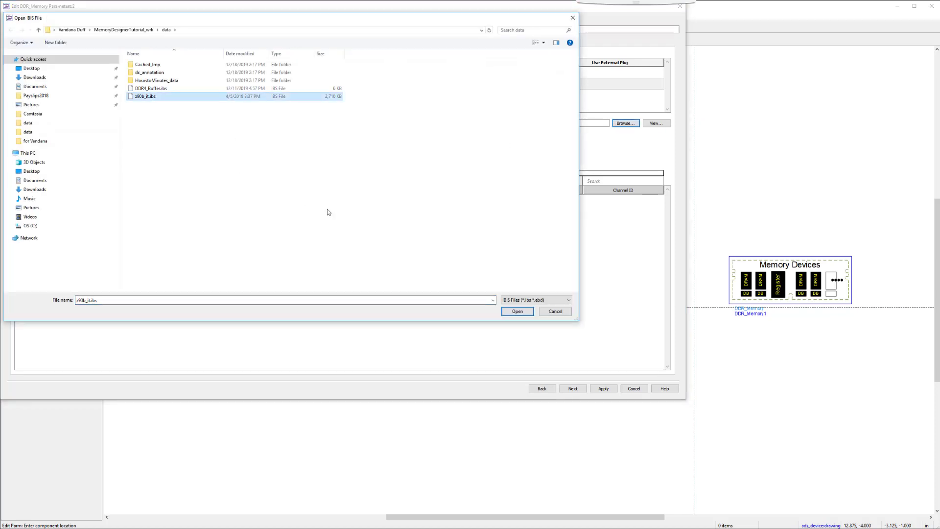
{"action": "left_click", "coordinate": [509, 311]}
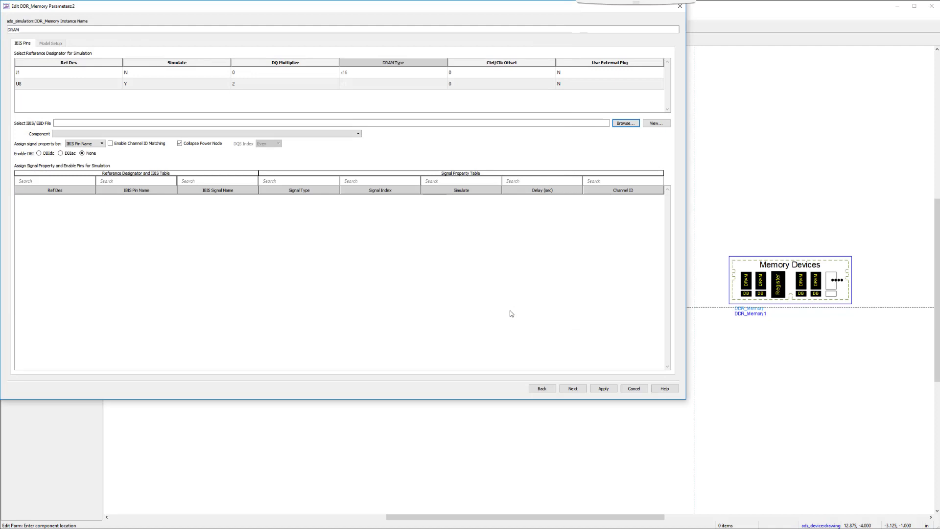
{"action": "left_click", "coordinate": [101, 145]}
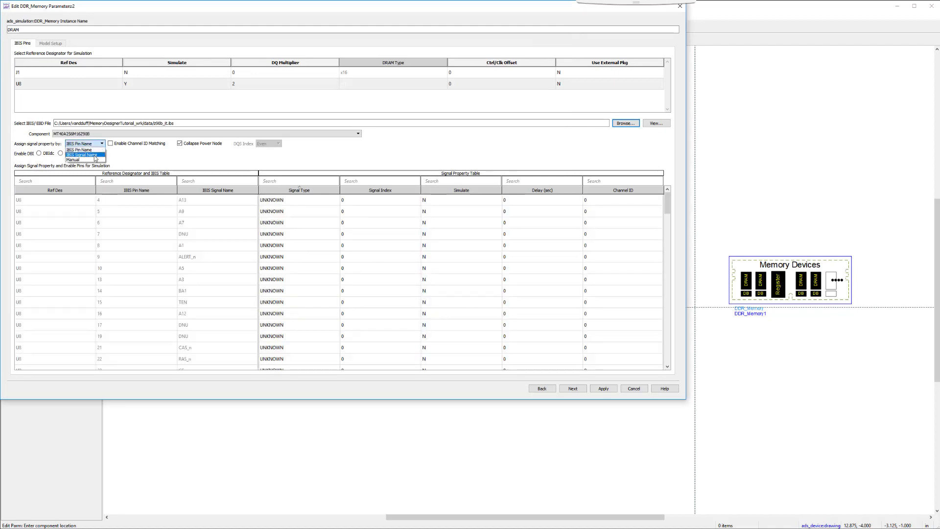
{"action": "left_click", "coordinate": [82, 155]}
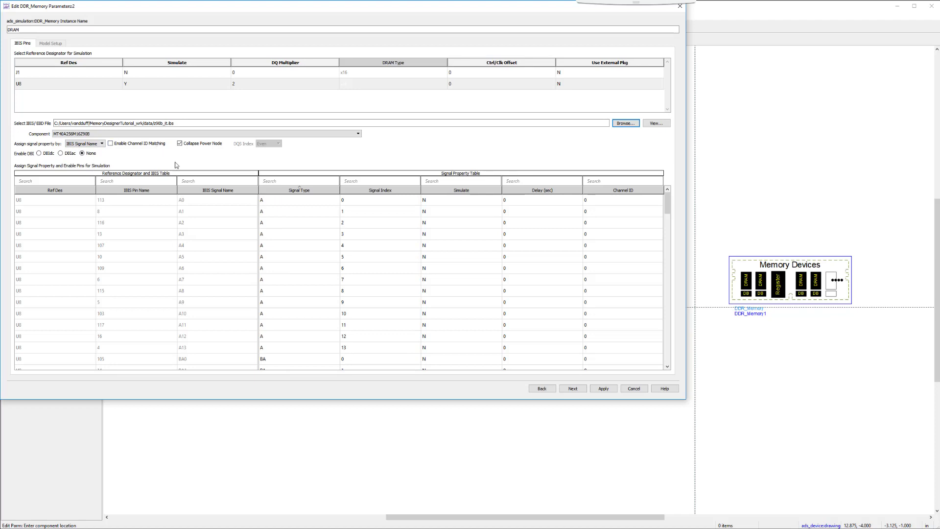
Step: Filter pins by 'dq' and enable simulation for DQ8–DQ11 and the UDQS_c/UDQS_t pair
{"action": "left_click", "coordinate": [224, 181]}
{"action": "type", "text": "dq"}
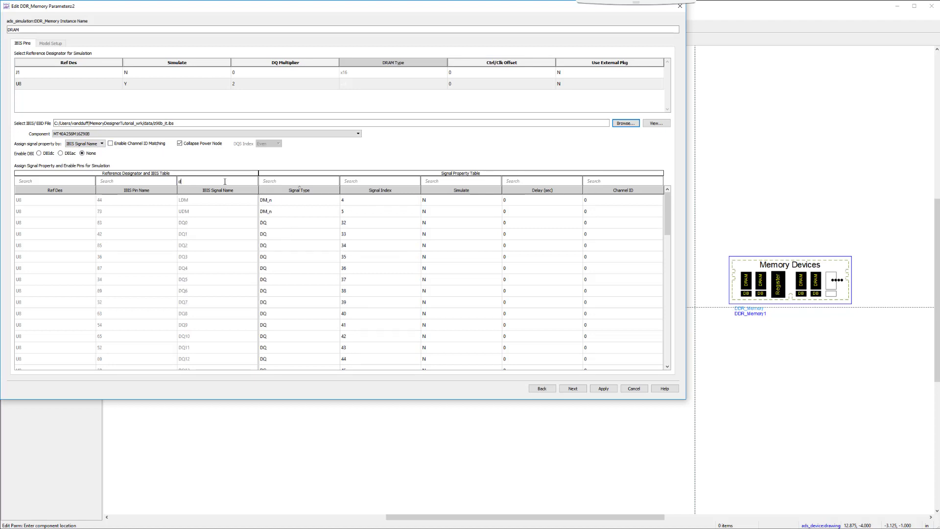
{"action": "left_click", "coordinate": [429, 293]}
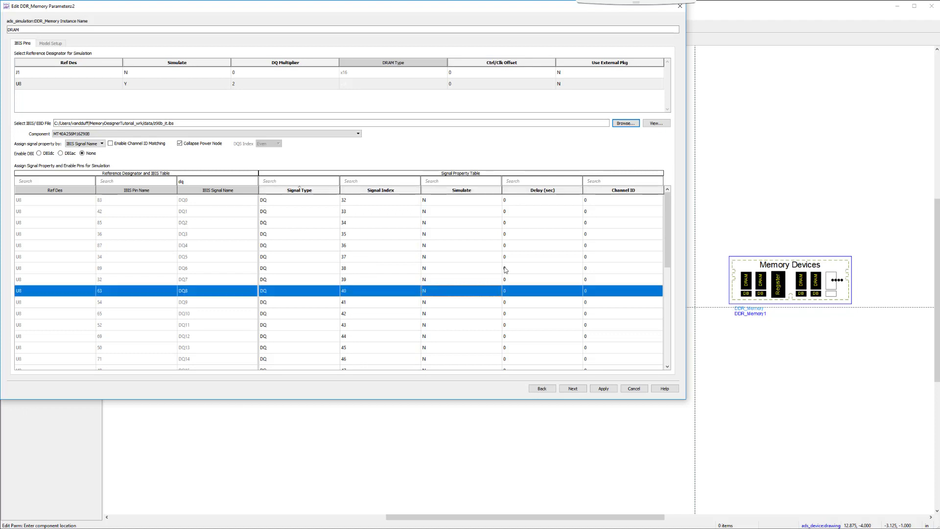
{"action": "key", "text": "shift+Down"}
{"action": "key", "text": "shift+Down"}
{"action": "key", "text": "shift+Down"}
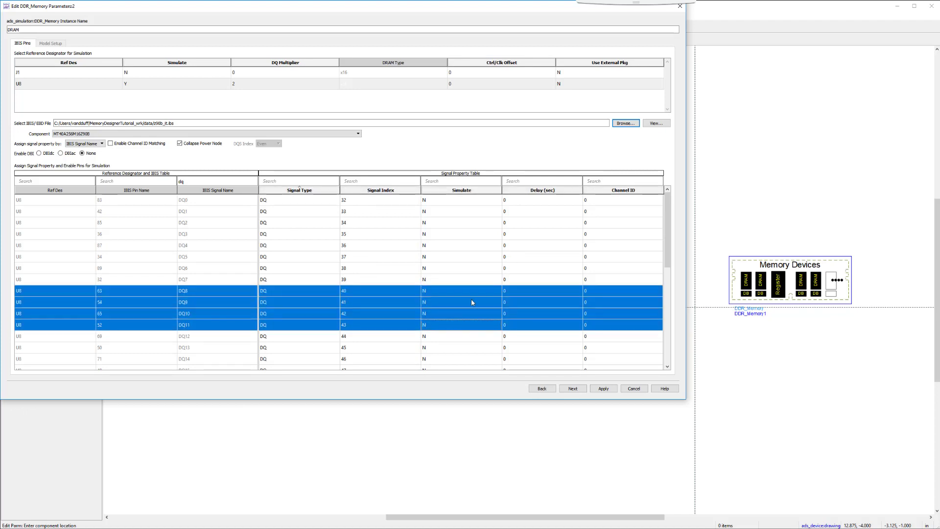
{"action": "right_click", "coordinate": [464, 295]}
{"action": "left_click", "coordinate": [466, 297]}
{"action": "scroll", "coordinate": [307, 335], "scroll_direction": "down", "scroll_amount": 3}
{"action": "right_click", "coordinate": [424, 290]}
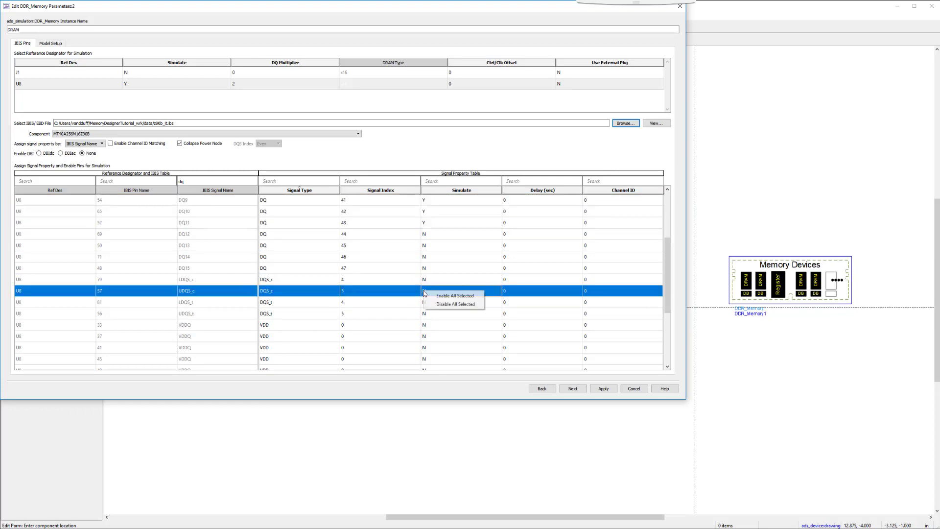
{"action": "left_click", "coordinate": [439, 298]}
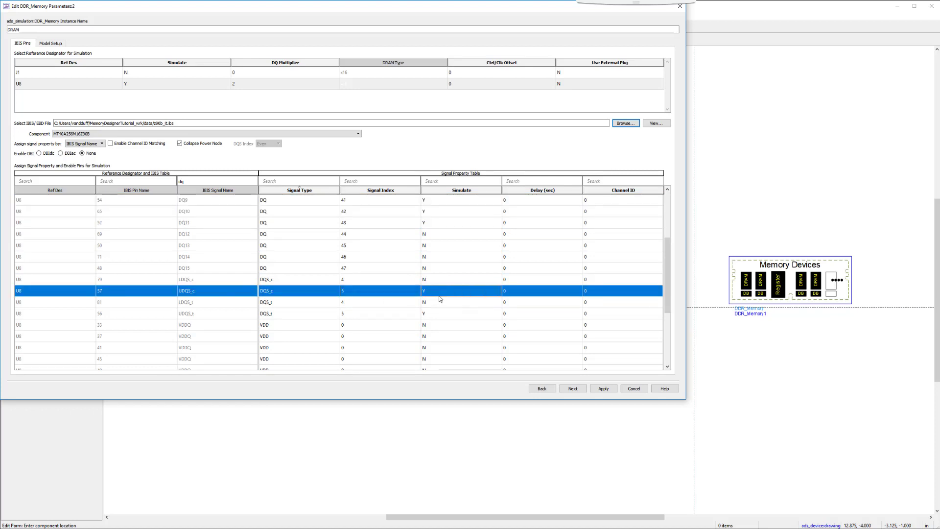
Step: In Model Setup, choose DQ_IN_ODT120_2666 for DQ and DQS_IN_ODT120_2666 for DQS_t and DQS_c
{"action": "left_click", "coordinate": [572, 388]}
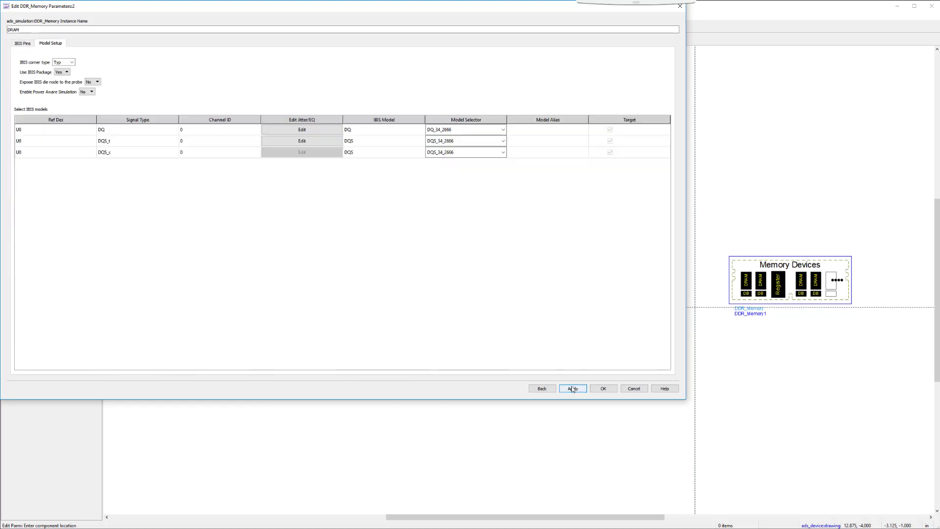
{"action": "left_click", "coordinate": [503, 129]}
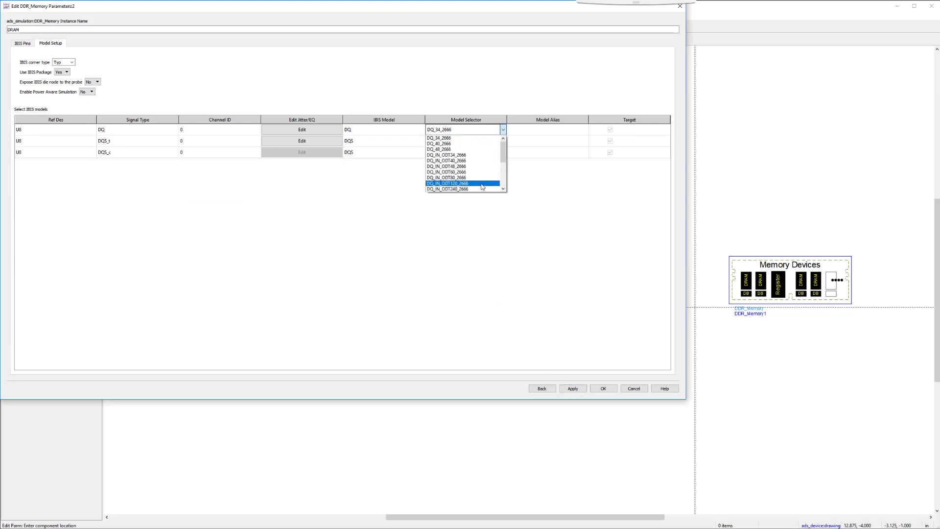
{"action": "left_click", "coordinate": [447, 183]}
{"action": "left_click", "coordinate": [503, 141]}
{"action": "left_click", "coordinate": [471, 195]}
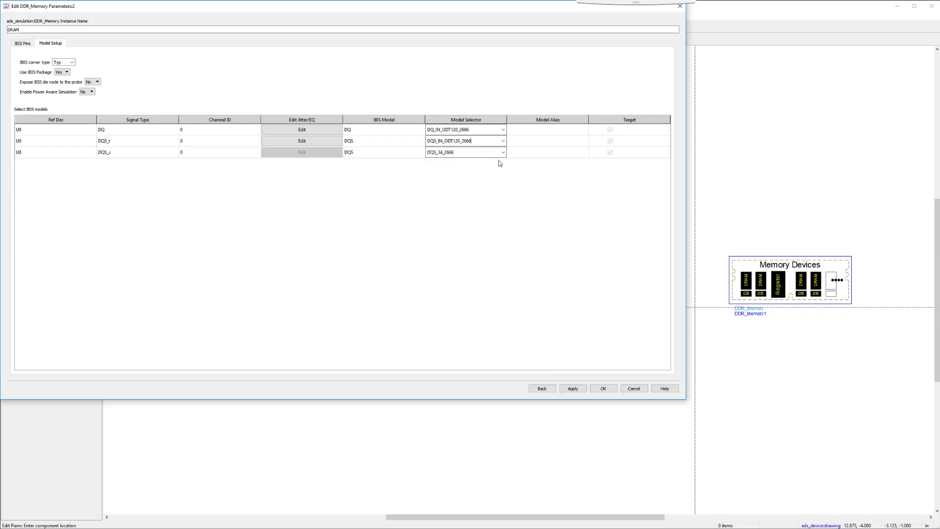
{"action": "left_click", "coordinate": [503, 152]}
{"action": "left_click", "coordinate": [482, 206]}
Step: Save the DRAM settings, then bus-wire the DIMM PCB to Memory Devices with auto-matched pins
{"action": "left_click", "coordinate": [601, 390]}
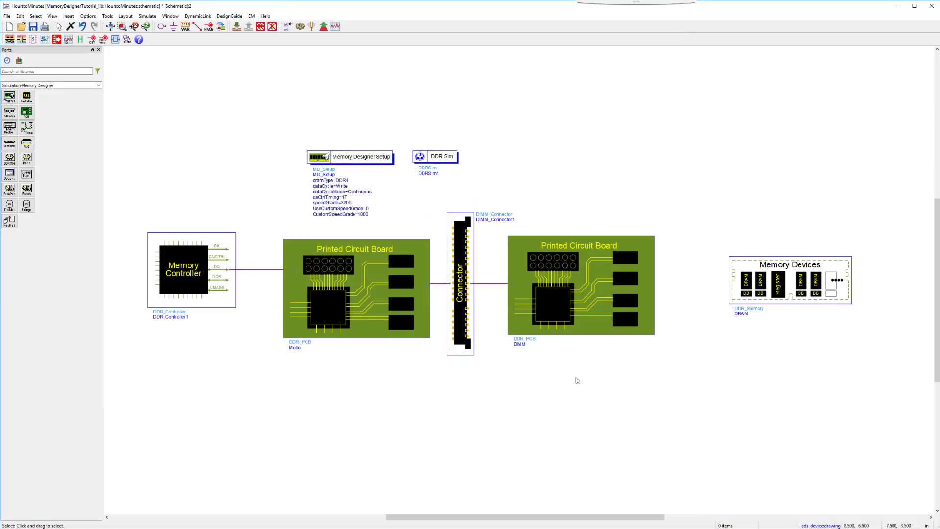
{"action": "left_click", "coordinate": [197, 27]}
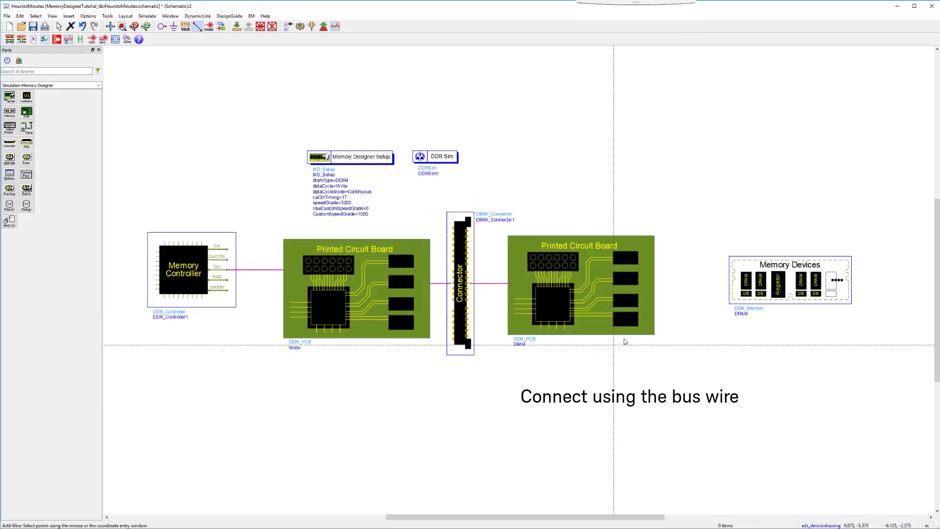
{"action": "left_click", "coordinate": [732, 297]}
{"action": "left_click", "coordinate": [187, 64]}
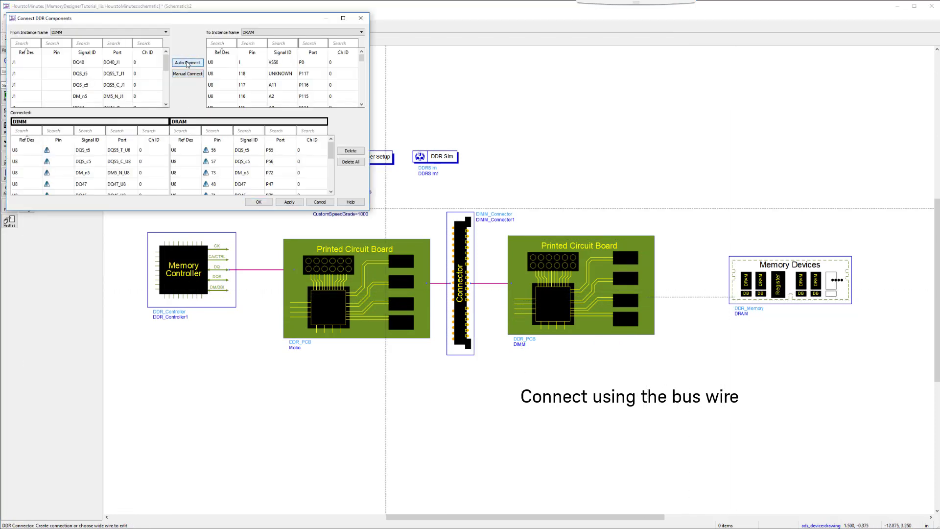
{"action": "left_click", "coordinate": [267, 202]}
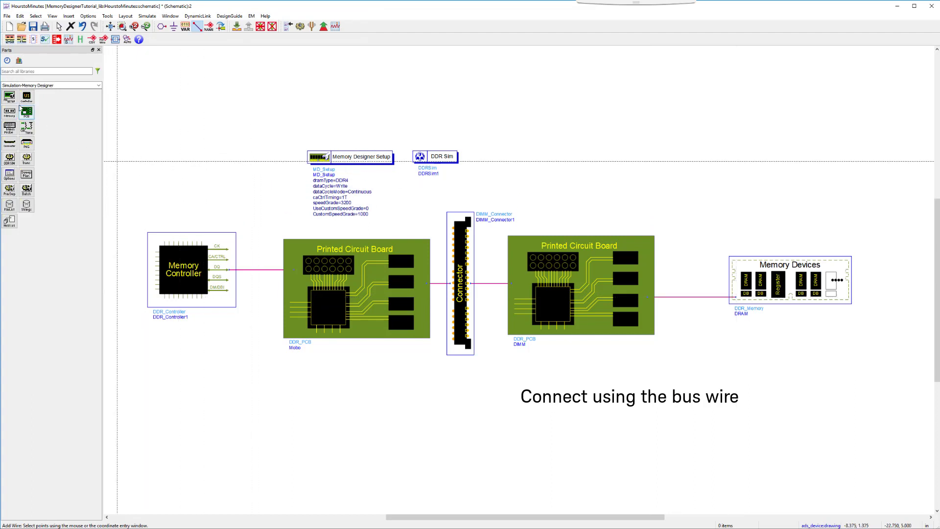
Step: Place a Memory Probe below the Memory Devices block and open its parameters
{"action": "left_click", "coordinate": [10, 127]}
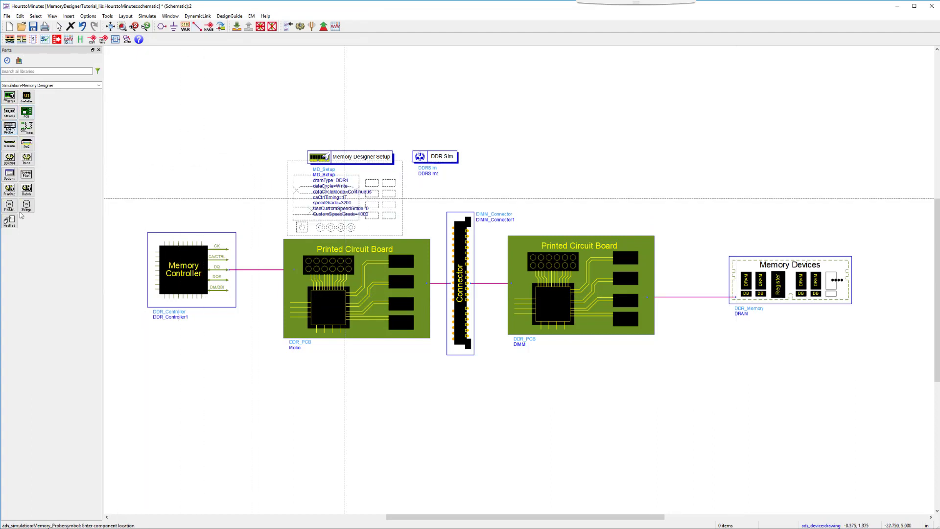
{"action": "left_click", "coordinate": [721, 415]}
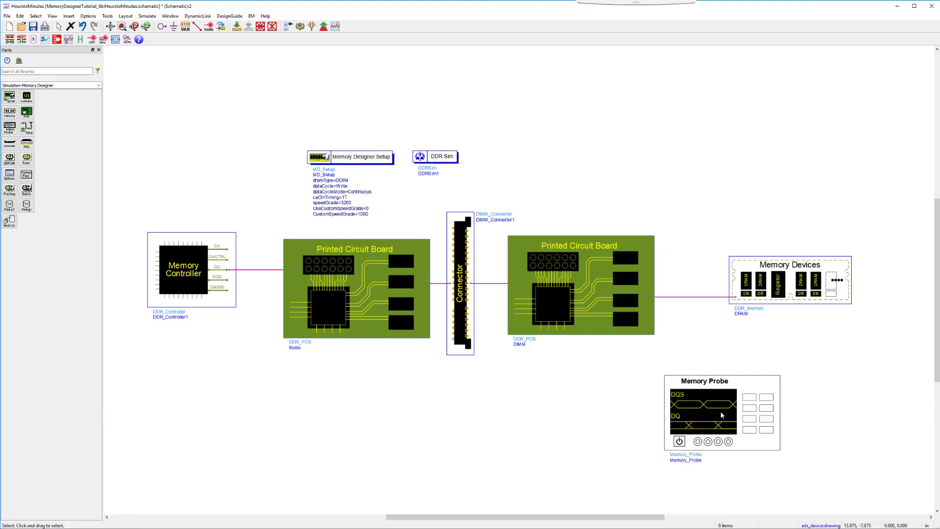
{"action": "double_click", "coordinate": [721, 415]}
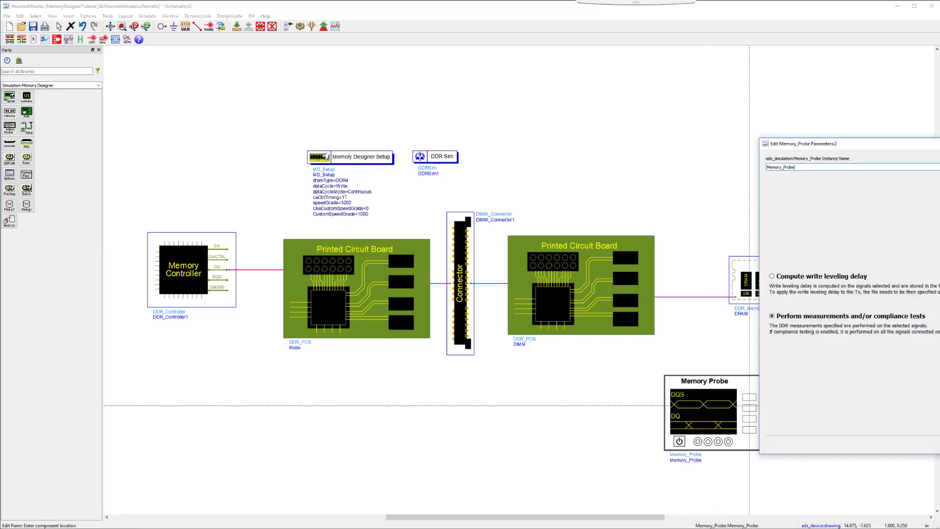
Step: Review the Single Ended Input Voltage (DQ/DM/DBI) thresholds and advance to signal selection
{"action": "left_click_drag", "start_coordinate": [852, 147], "coordinate": [315, 108]}
{"action": "left_click", "coordinate": [595, 404]}
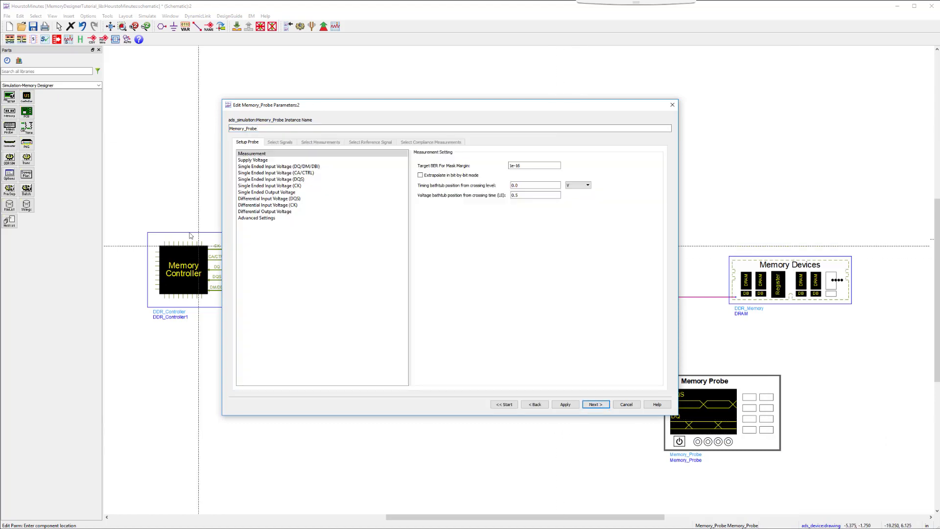
{"action": "left_click", "coordinate": [260, 167]}
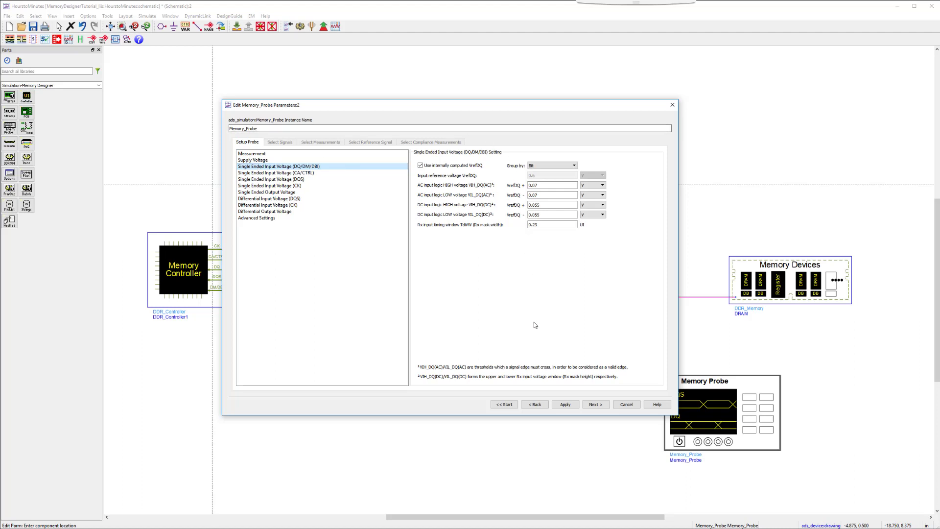
{"action": "left_click", "coordinate": [596, 405]}
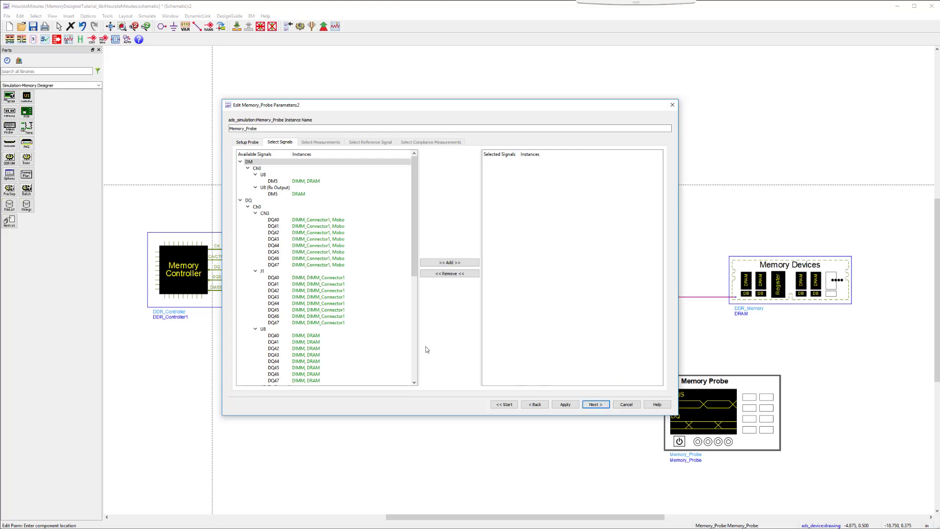
Step: Add U8's DQ and DQS signals from Ch0 to the probe and proceed to measurements
{"action": "left_click", "coordinate": [261, 329]}
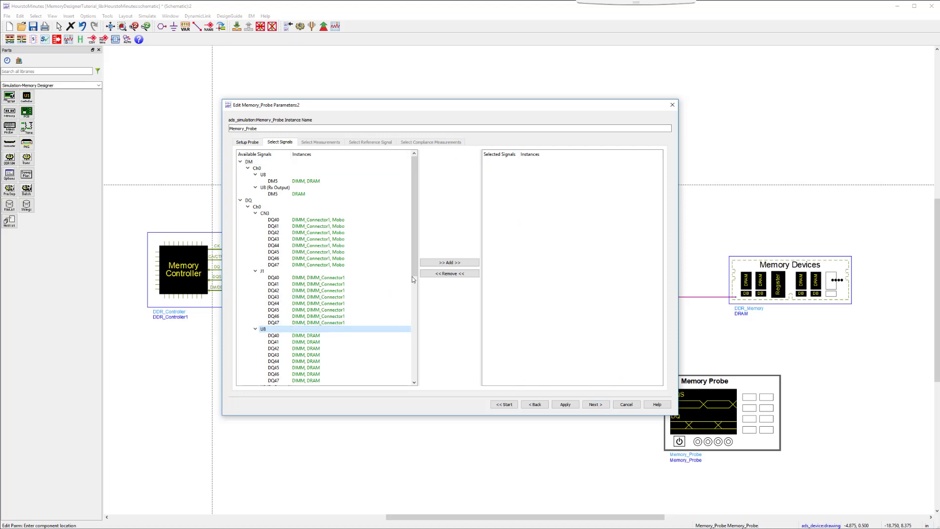
{"action": "left_click", "coordinate": [450, 262]}
{"action": "scroll", "coordinate": [326, 250], "scroll_direction": "down", "scroll_amount": 5}
{"action": "scroll", "coordinate": [325, 249], "scroll_direction": "down", "scroll_amount": 2}
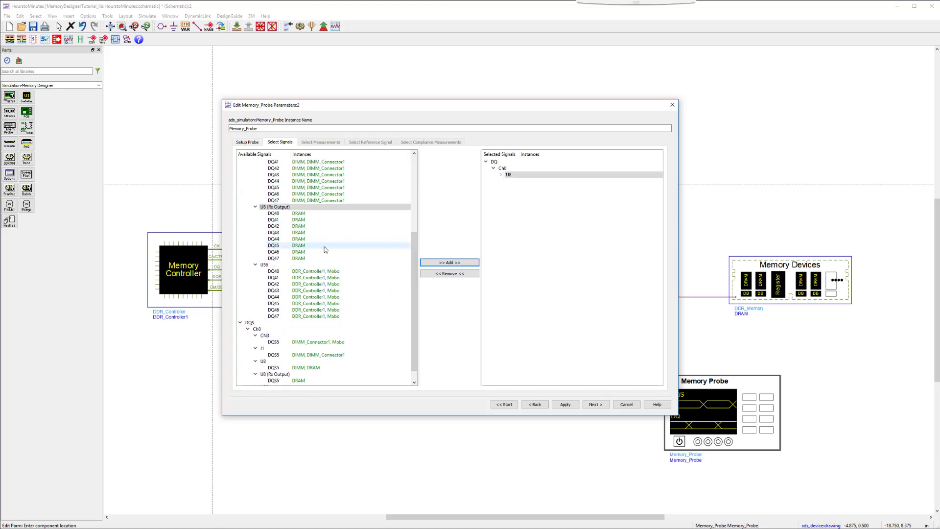
{"action": "left_click", "coordinate": [286, 350]}
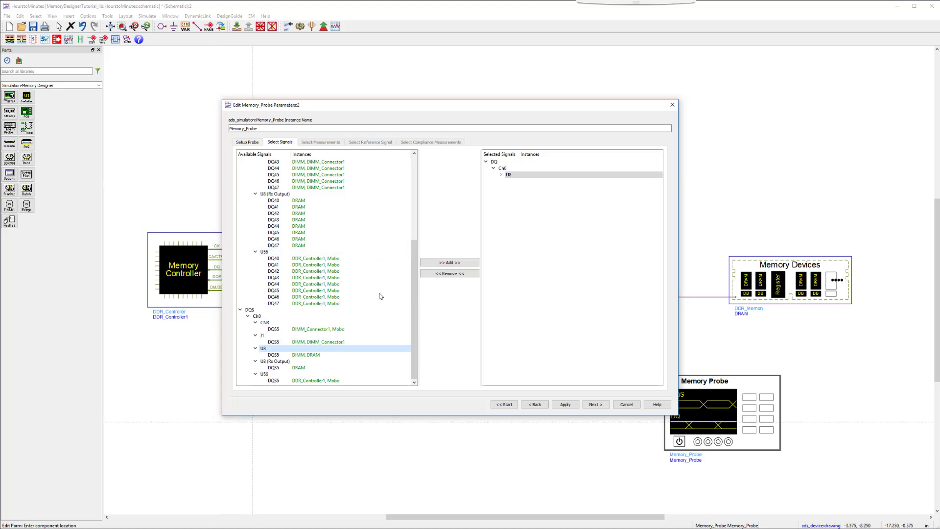
{"action": "left_click", "coordinate": [449, 263]}
{"action": "left_click", "coordinate": [593, 404]}
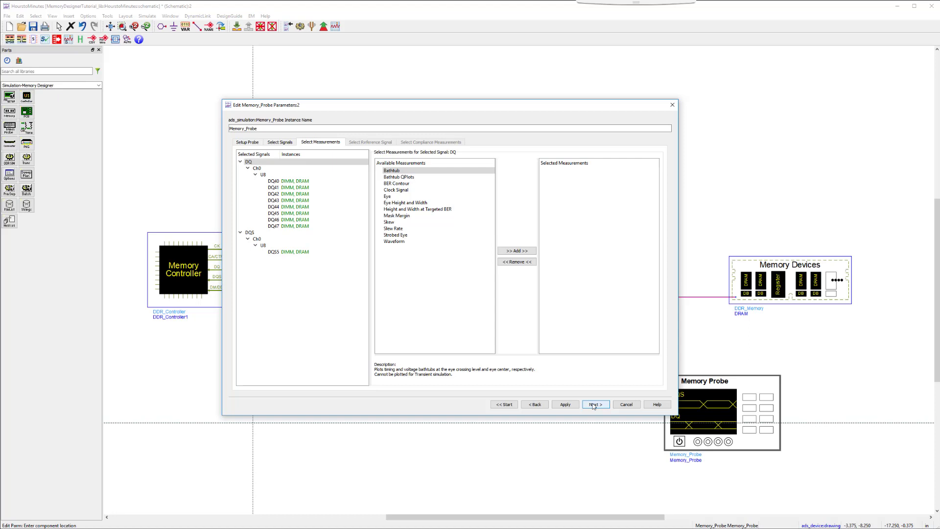
Step: Add Eye, Eye Height and Width, Bathtub, BER Contour and Mask Margin measurements
{"action": "left_click", "coordinate": [389, 196]}
{"action": "left_click", "coordinate": [515, 252]}
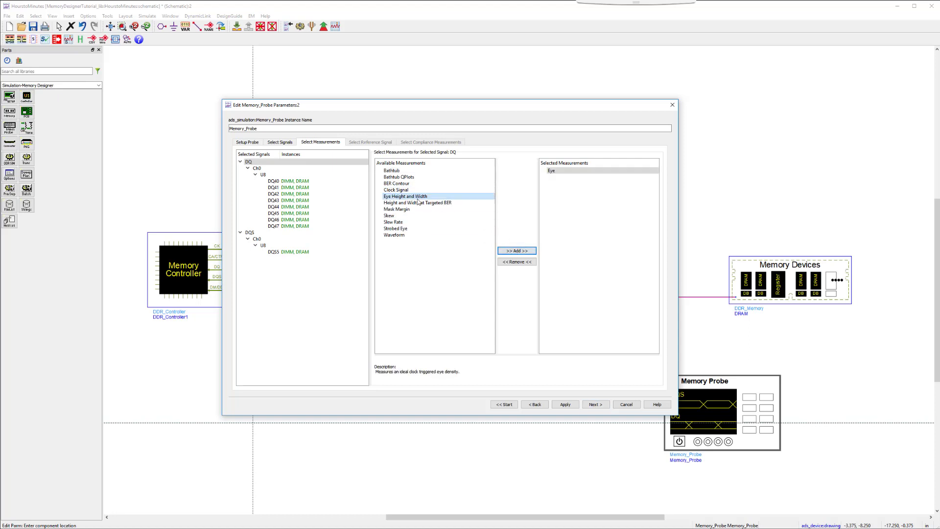
{"action": "left_click", "coordinate": [521, 251]}
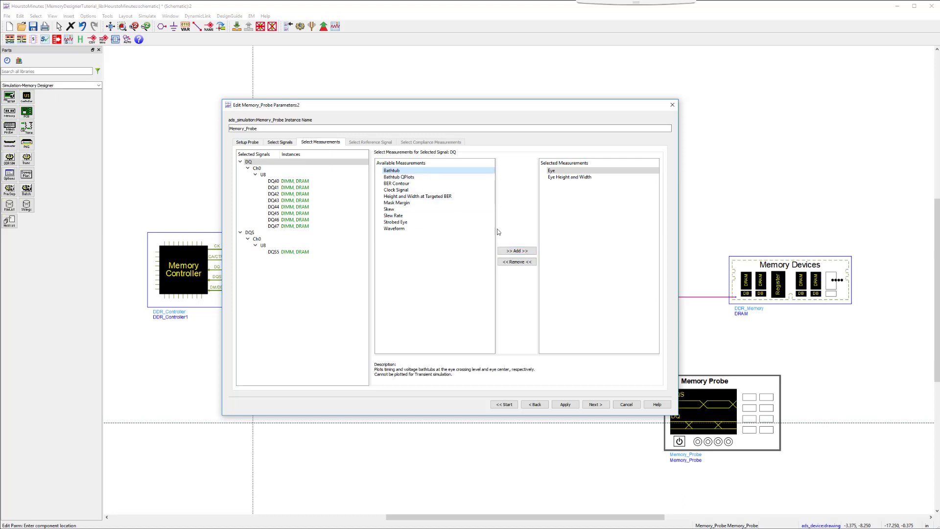
{"action": "left_click", "coordinate": [516, 254]}
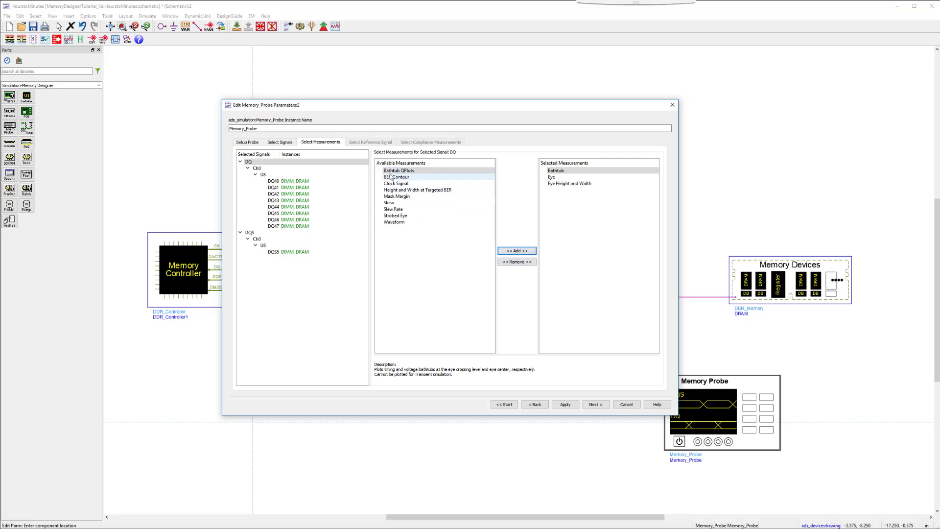
{"action": "left_click", "coordinate": [394, 177]}
{"action": "left_click", "coordinate": [513, 252]}
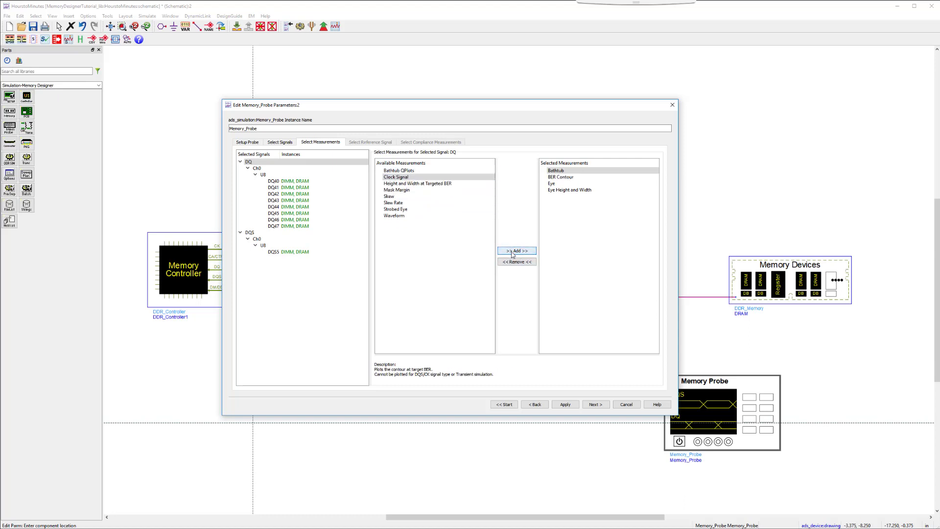
{"action": "left_click", "coordinate": [430, 191]}
{"action": "left_click", "coordinate": [512, 252]}
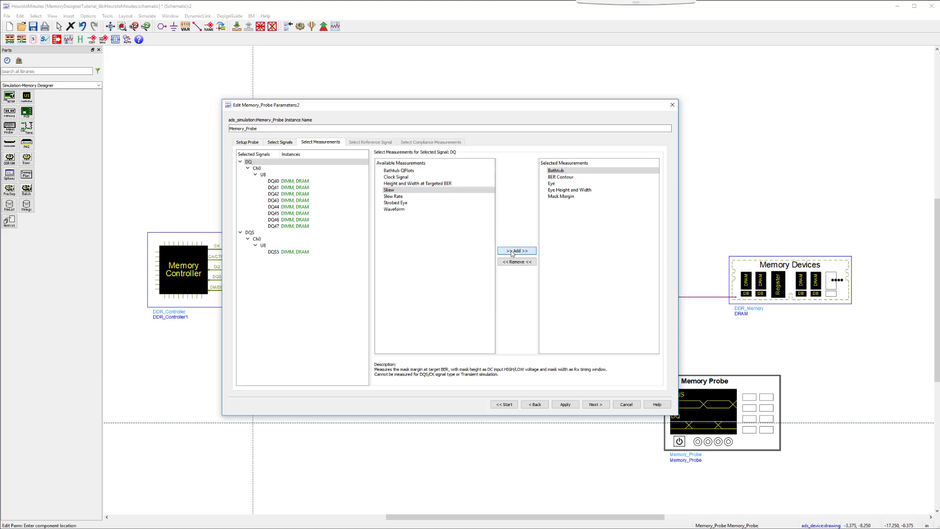
Step: Skip the reference signal and compliance steps and finish the probe setup
{"action": "left_click", "coordinate": [593, 406]}
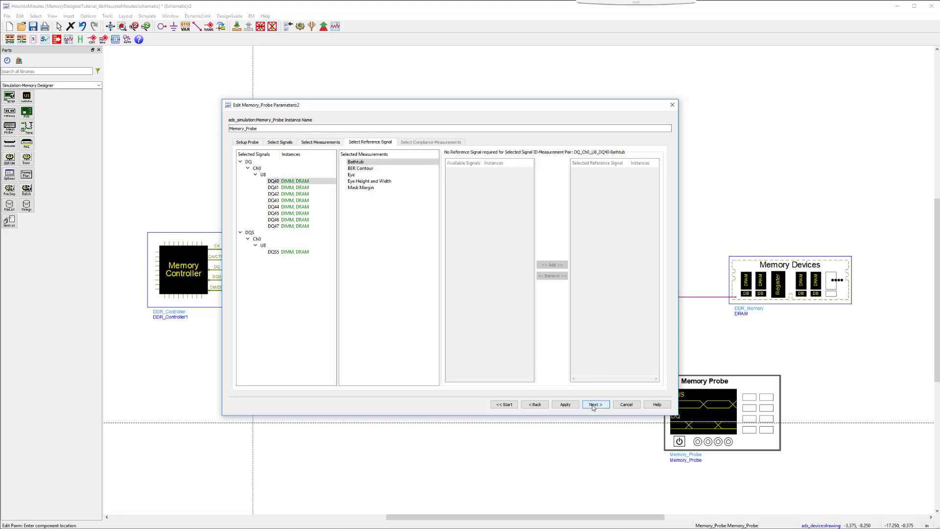
{"action": "left_click", "coordinate": [593, 405]}
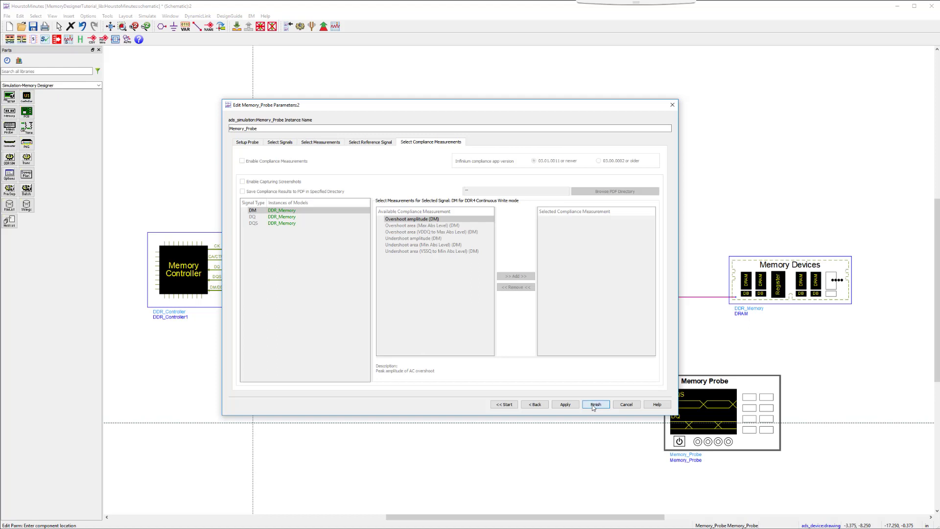
{"action": "left_click", "coordinate": [594, 404]}
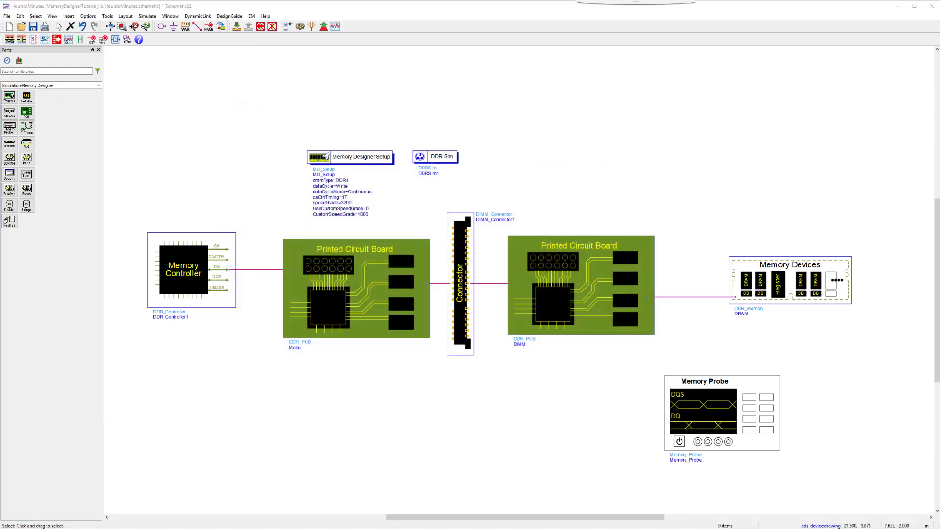